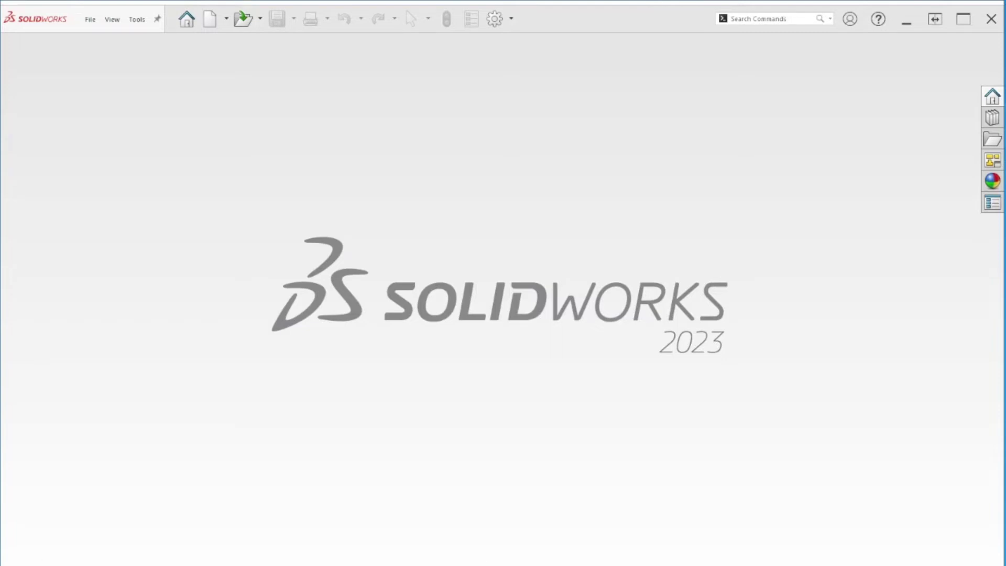
# - Review the problem figure, close it, and start a new part document
pyautogui.moveTo(1003, 92); pyautogui.dragTo(361, 97)
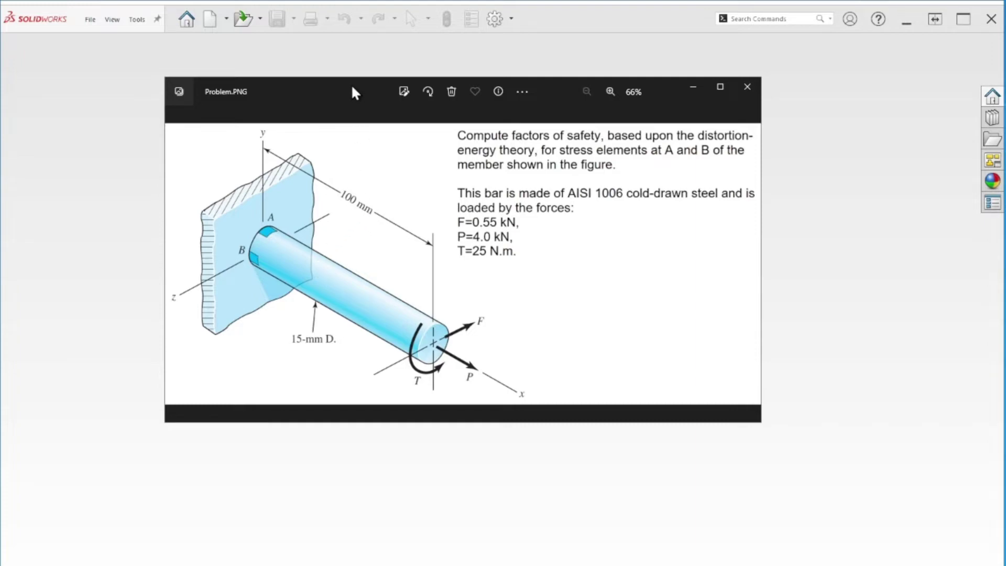
pyautogui.hotkey('alt', 'F4')
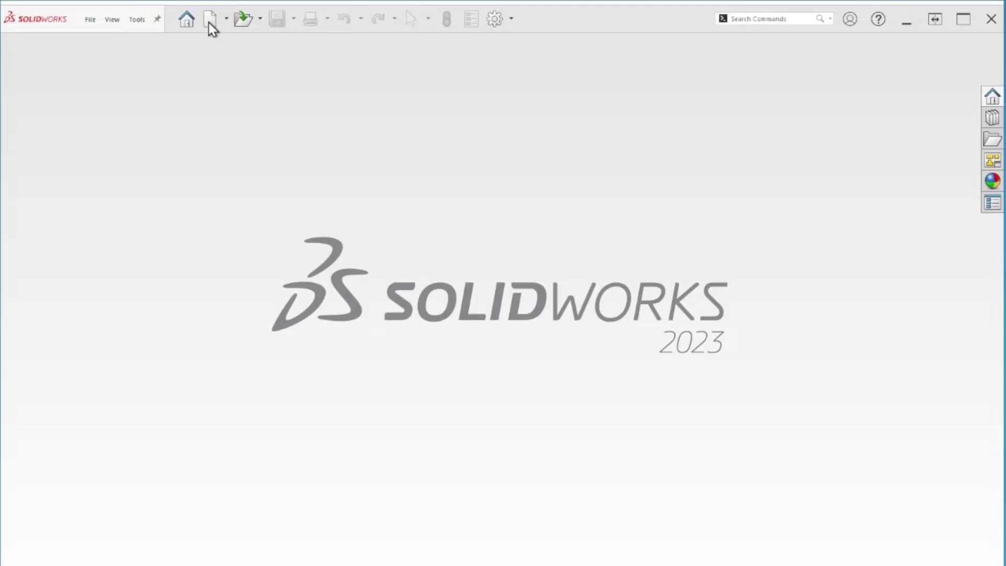
pyautogui.click(209, 21)
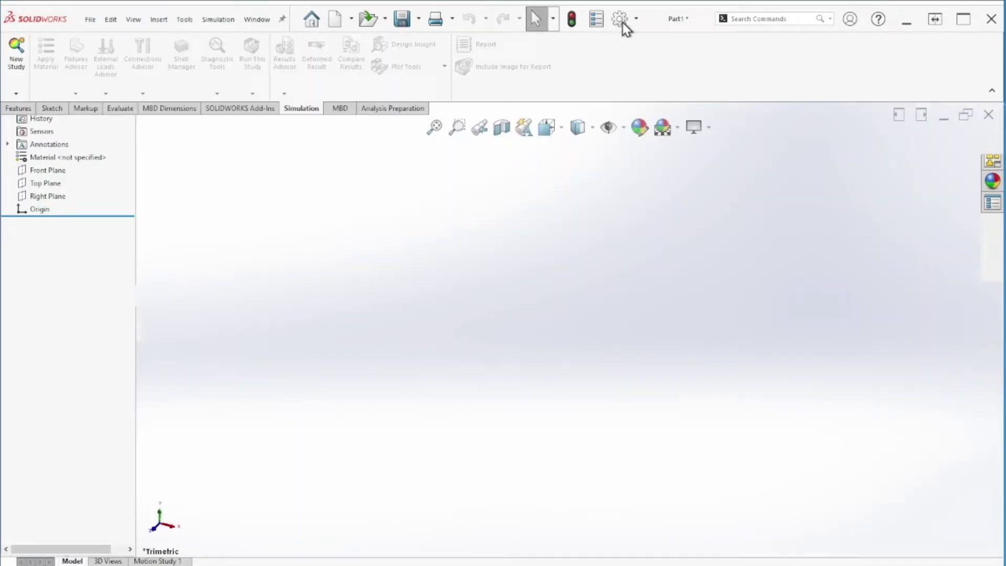
# - Set the part's document unit system to MMGS (millimeter, gram, second)
pyautogui.click(622, 21)
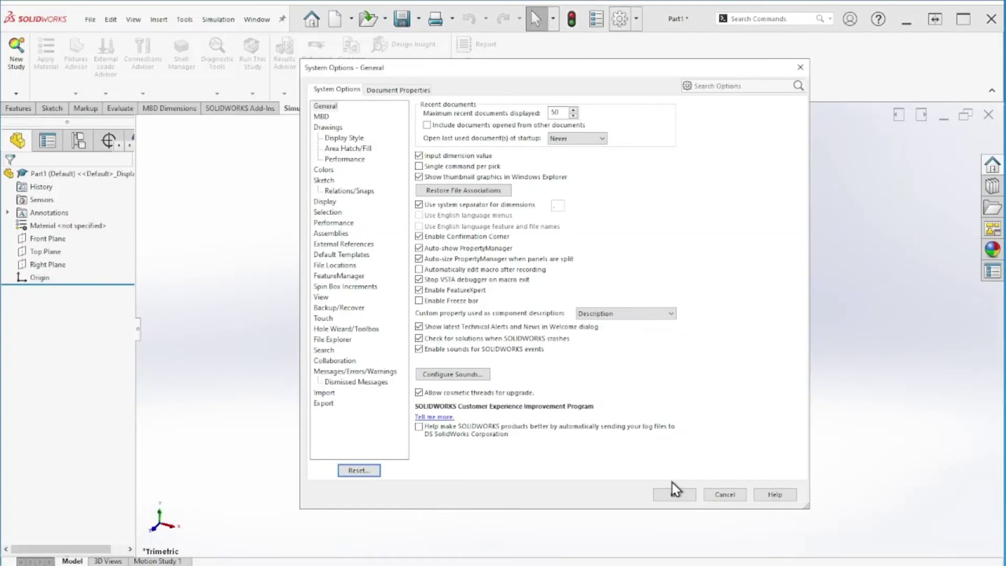
pyautogui.click(385, 91)
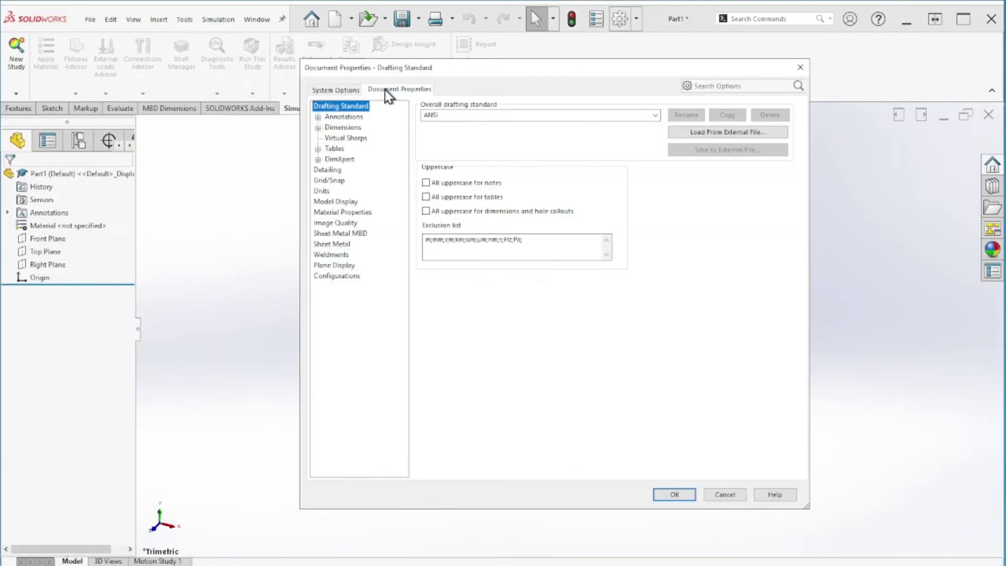
pyautogui.click(321, 191)
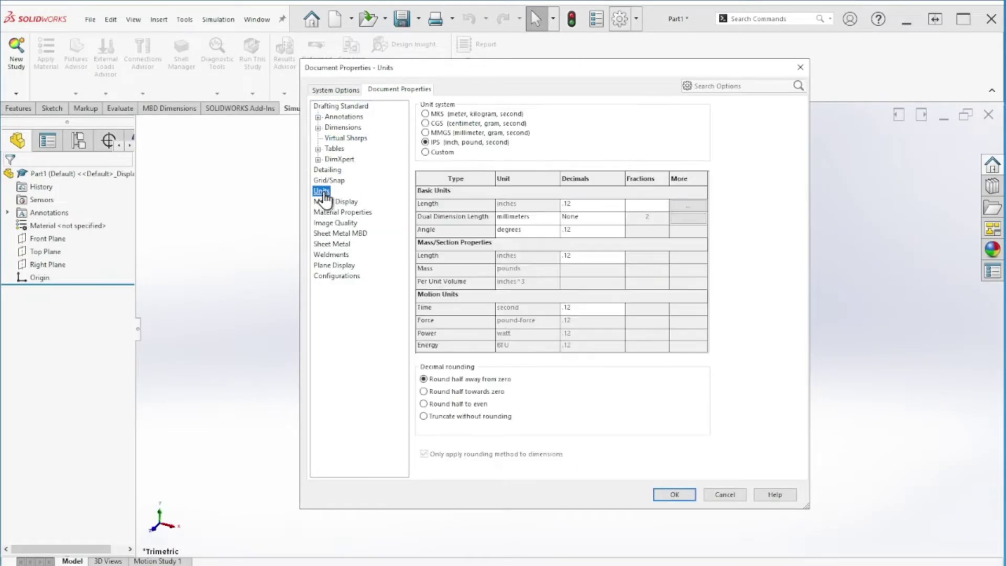
pyautogui.click(460, 133)
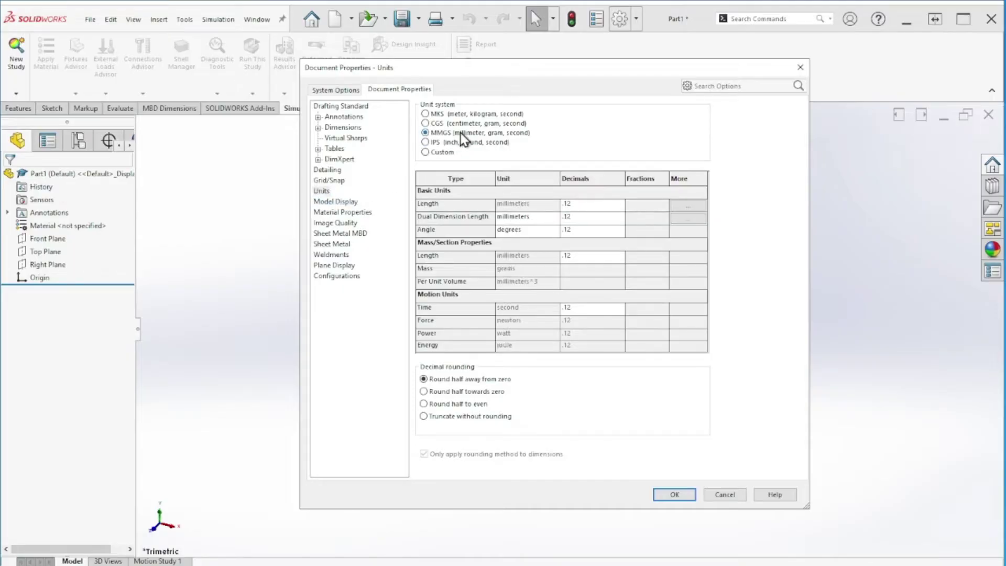
pyautogui.click(661, 496)
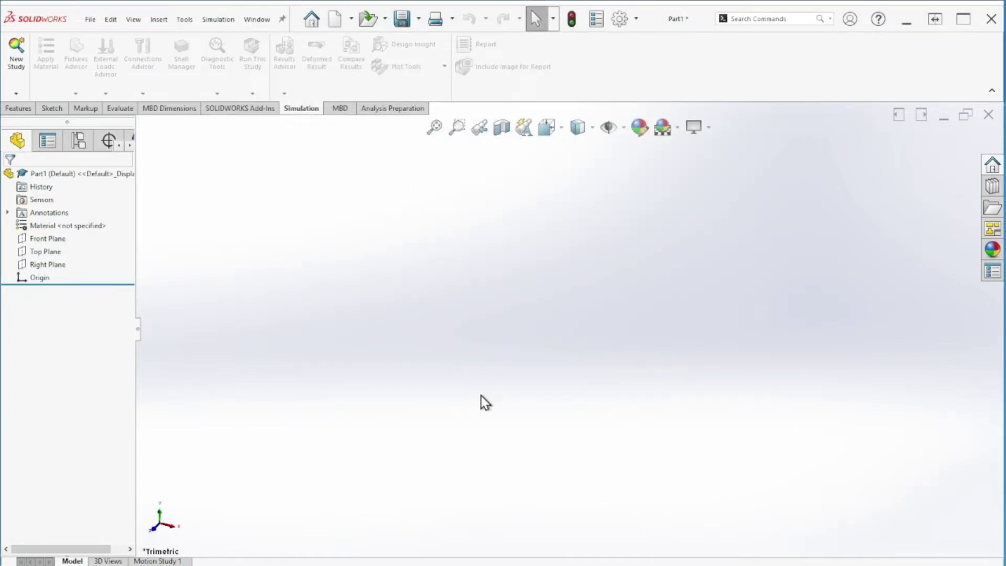
# - Sketch a 15 mm diameter circle centred on the origin on the Right Plane
pyautogui.click(48, 263)
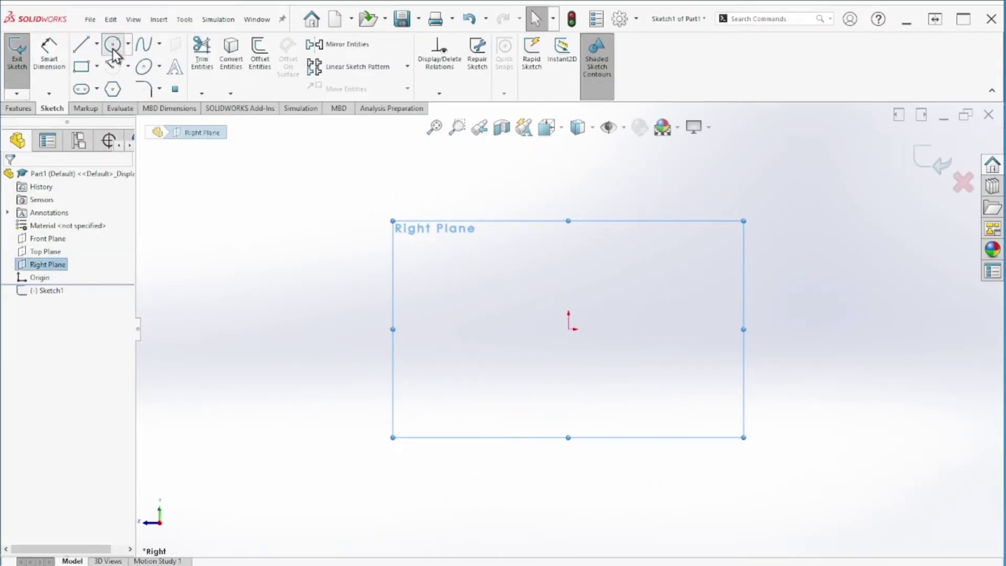
pyautogui.click(112, 47)
pyautogui.click(569, 329)
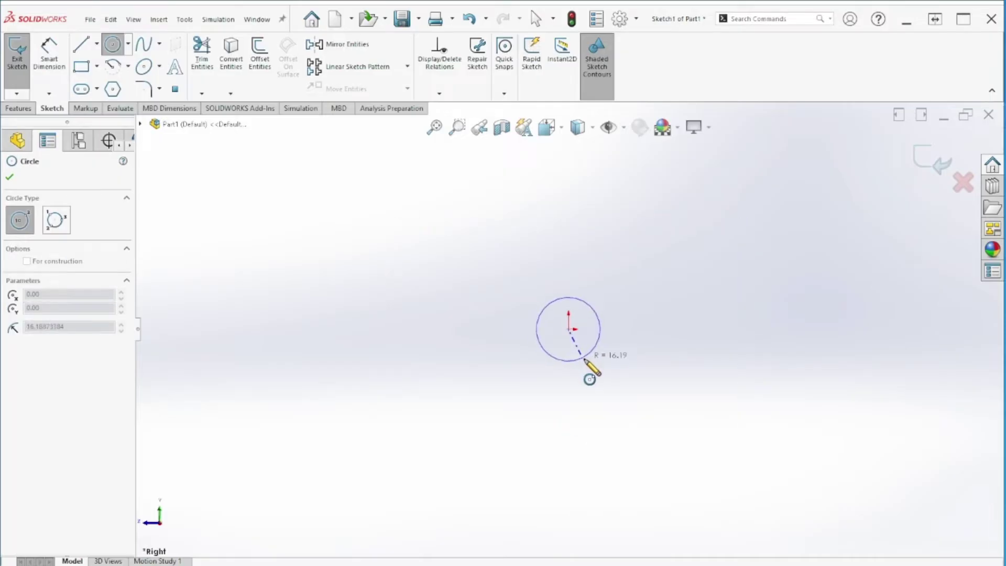
pyautogui.click(586, 362)
pyautogui.moveTo(775, 382); pyautogui.dragTo(772, 341, button='right')
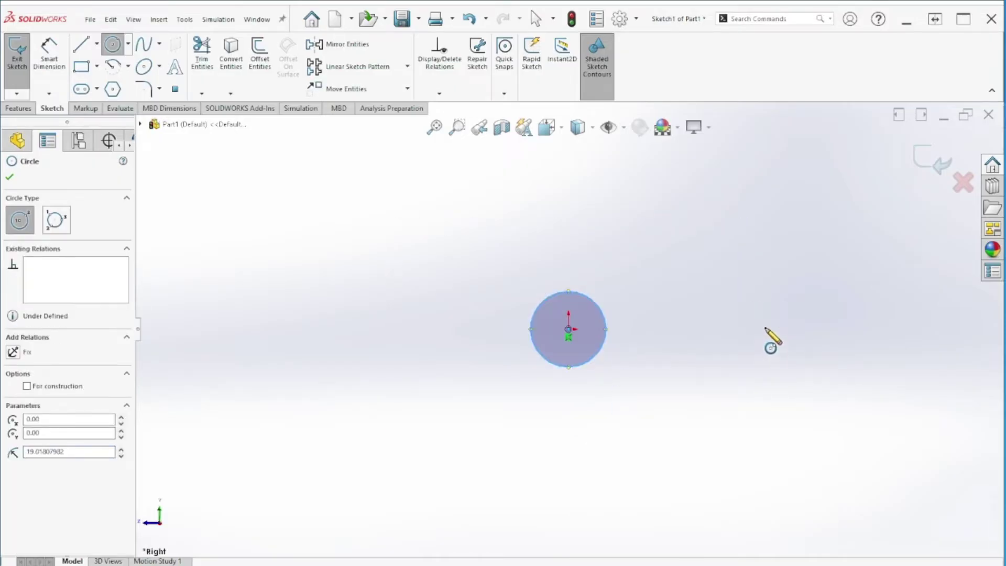
pyautogui.click(609, 313)
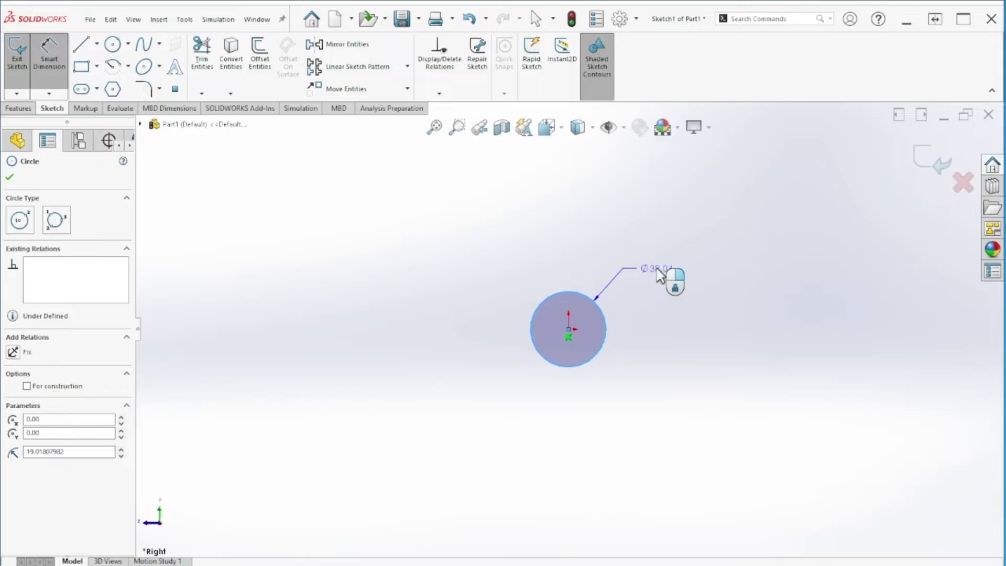
pyautogui.click(668, 272)
pyautogui.write('15')
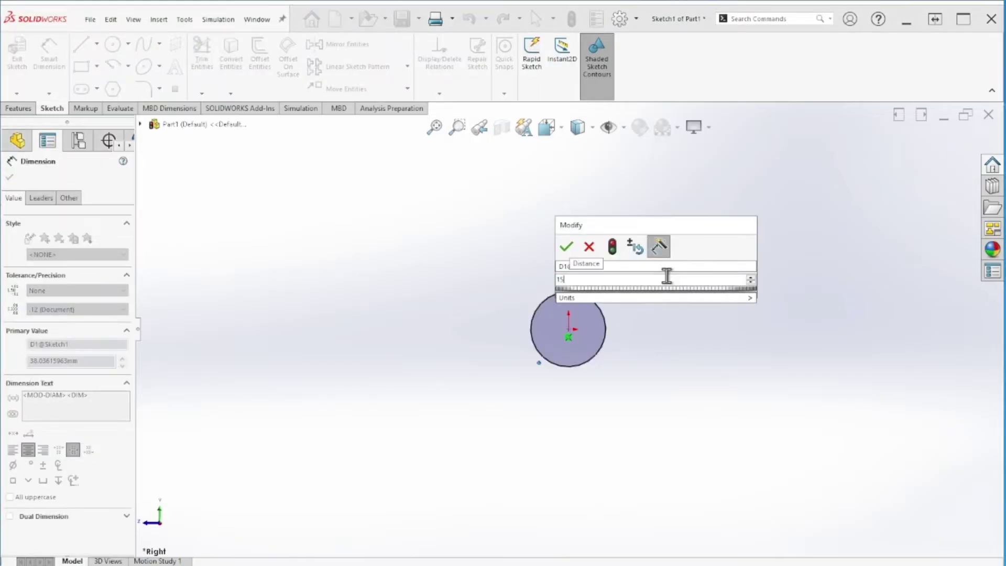
pyautogui.press('Return')
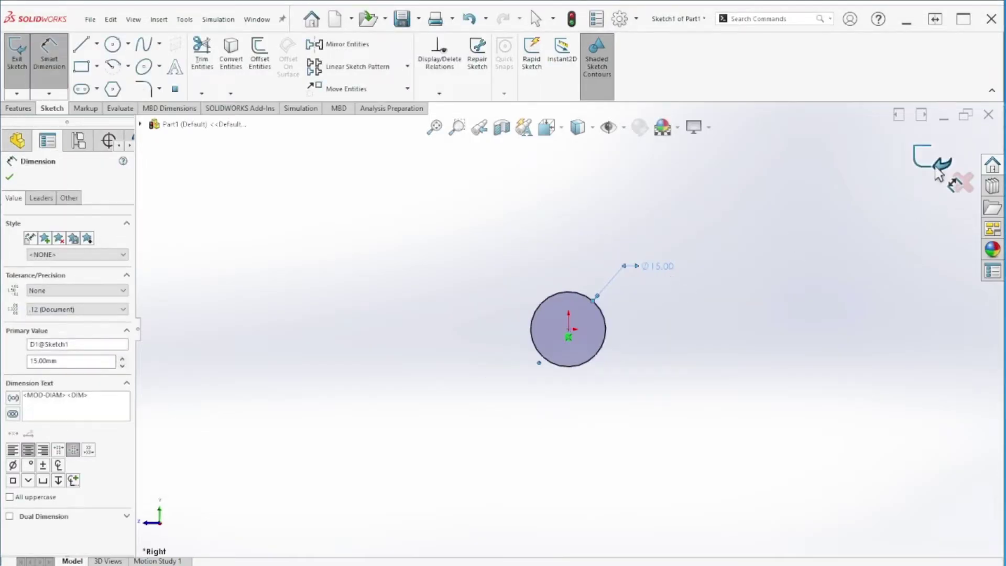
pyautogui.click(938, 173)
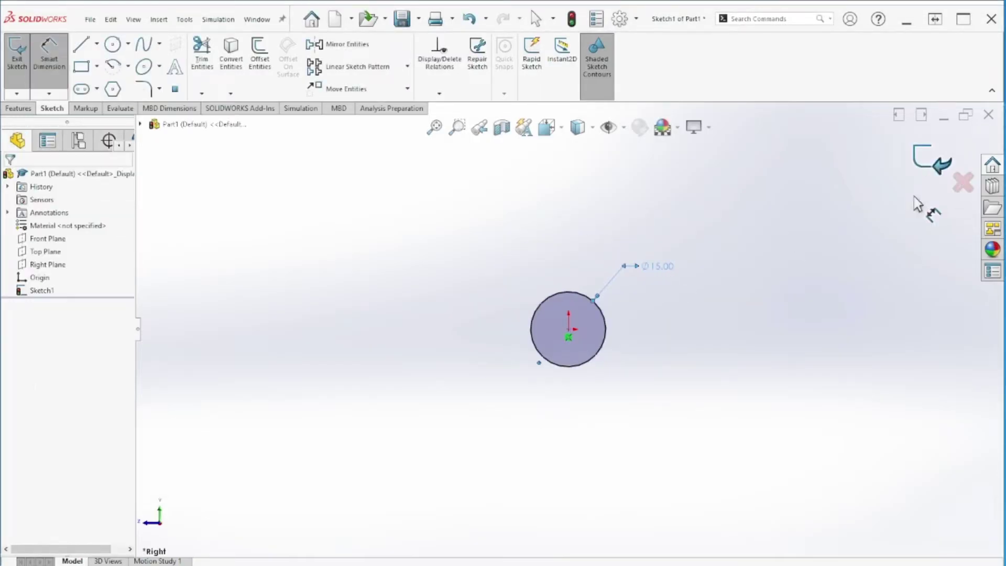
# - Extrude the circle 100 mm into a solid cylinder, Boss-Extrude1
pyautogui.click(17, 108)
pyautogui.click(29, 77)
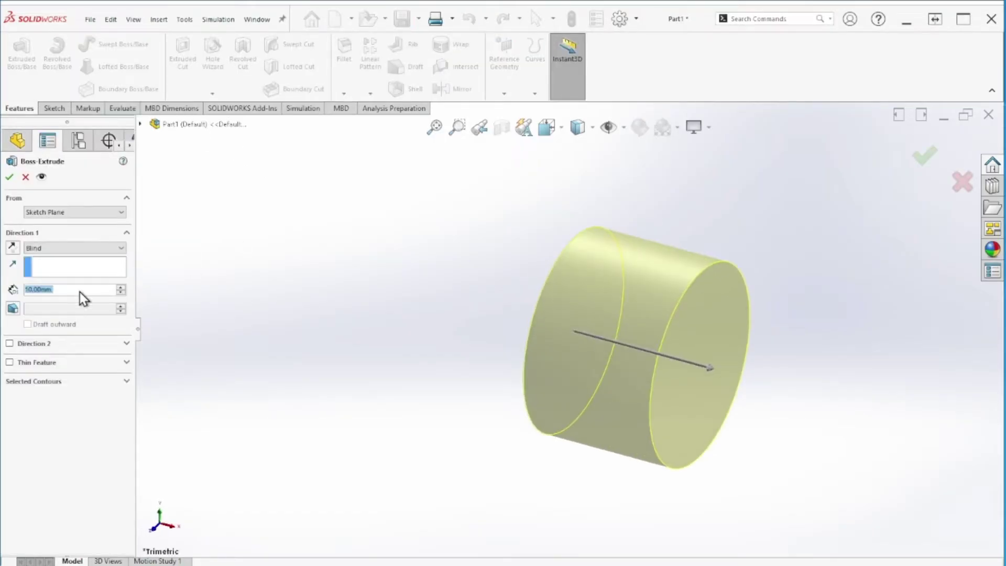
pyautogui.write('100')
pyautogui.press('Return')
pyautogui.press('f')
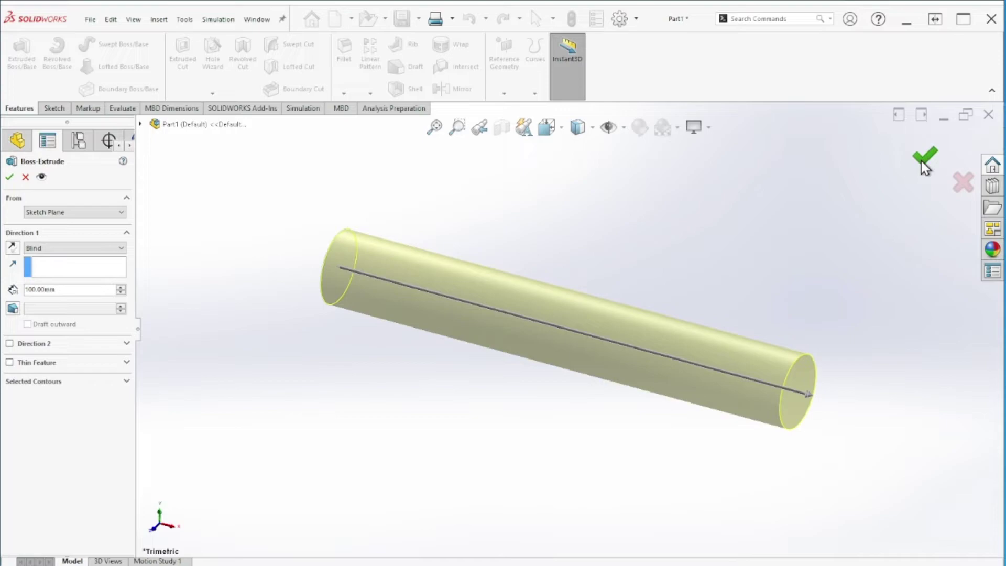
pyautogui.click(924, 157)
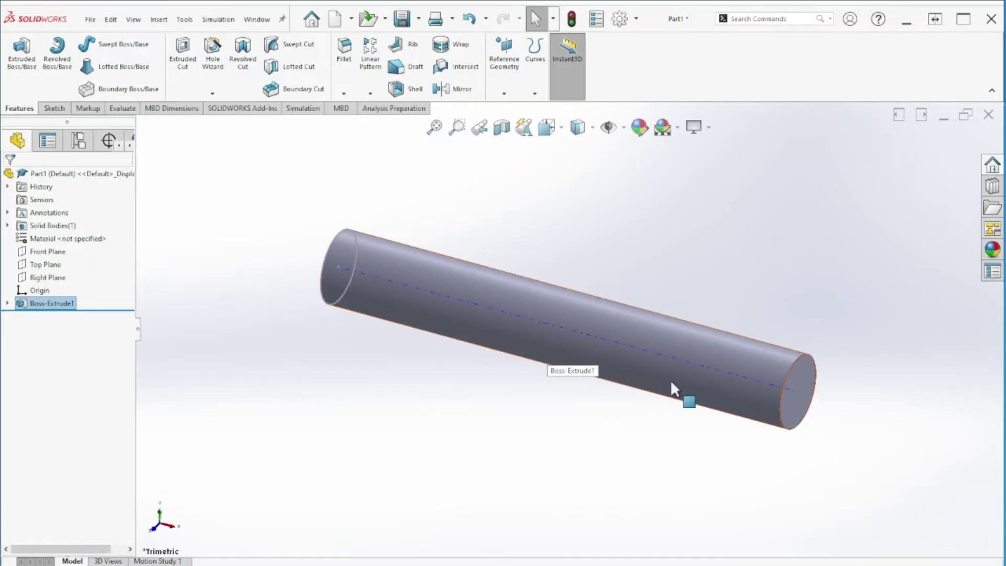
# - Create the Static 1 static study and bring the Problem.PNG figure back into view
pyautogui.click(307, 107)
pyautogui.click(16, 50)
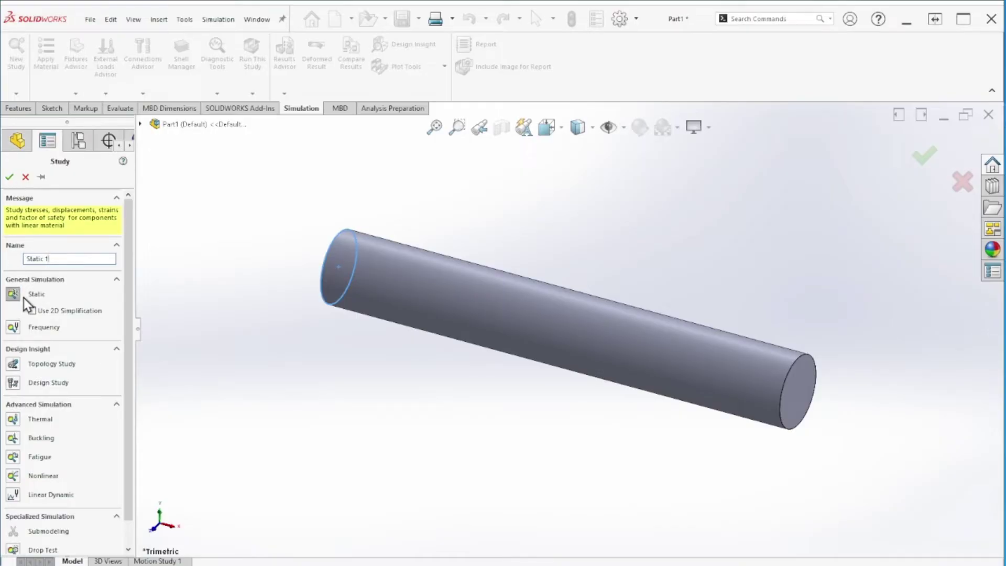
pyautogui.click(9, 177)
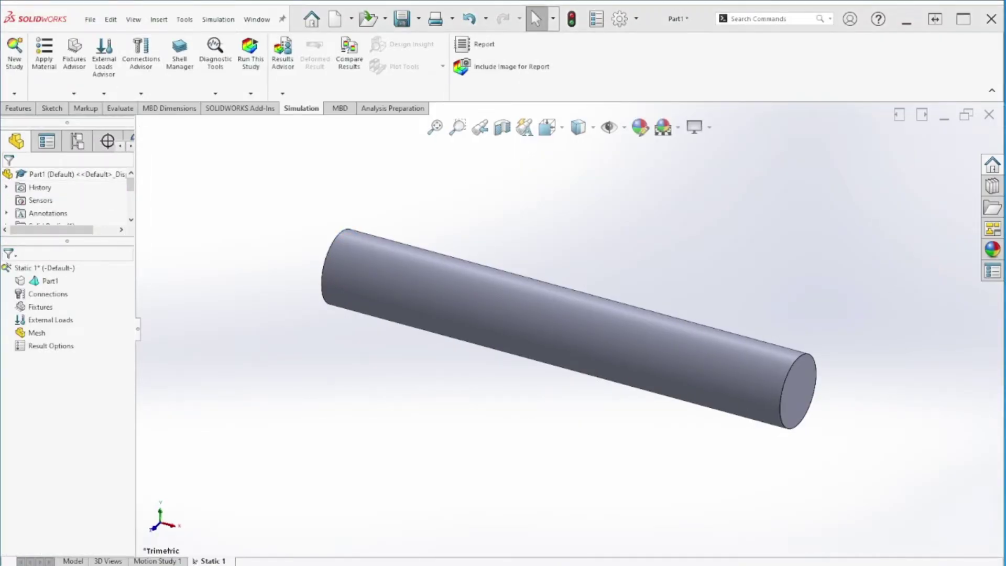
pyautogui.moveTo(1005, 78); pyautogui.dragTo(452, 82)
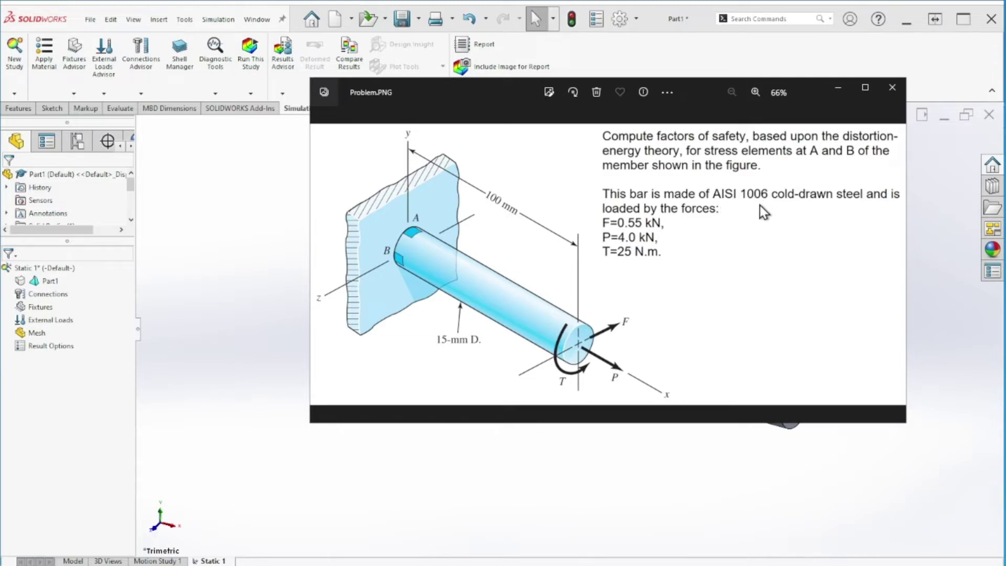
# - Assign the custom AISI 1006 - Sim#12 Material from Custom Materials to the rod
pyautogui.moveTo(493, 93); pyautogui.dragTo(1005, 94)
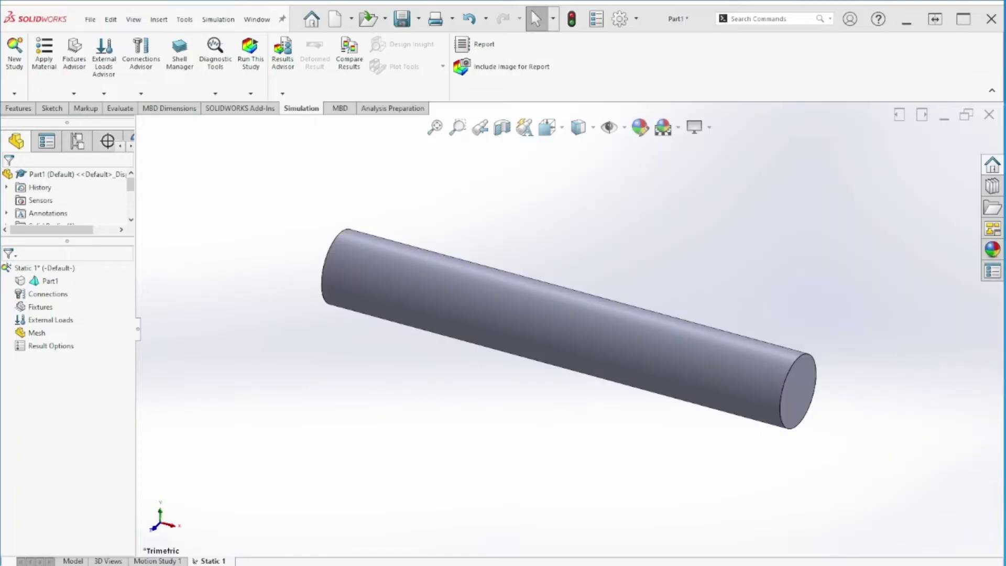
pyautogui.rightClick(39, 281)
pyautogui.click(59, 287)
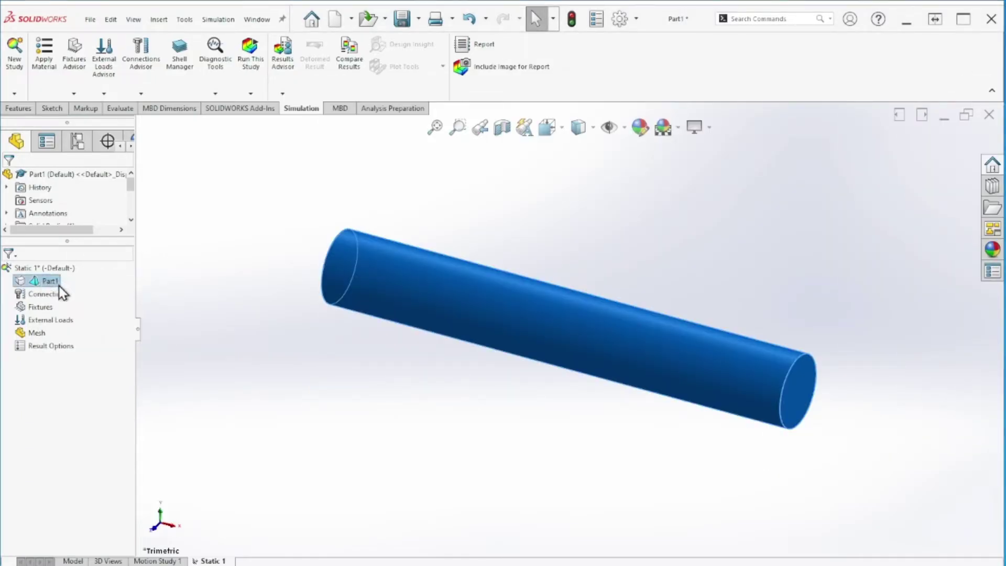
pyautogui.scroll(-9, 131, 262)
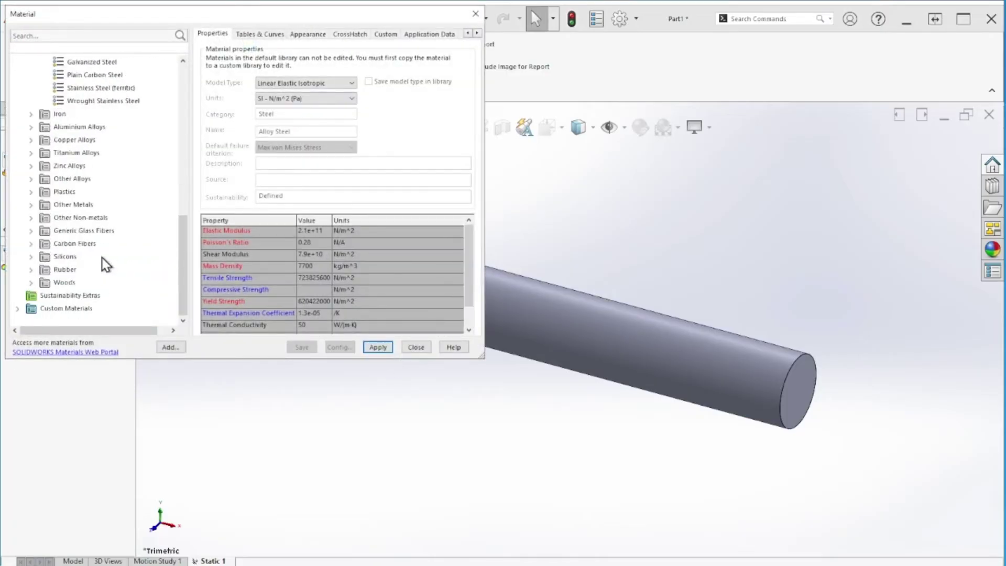
pyautogui.doubleClick(78, 309)
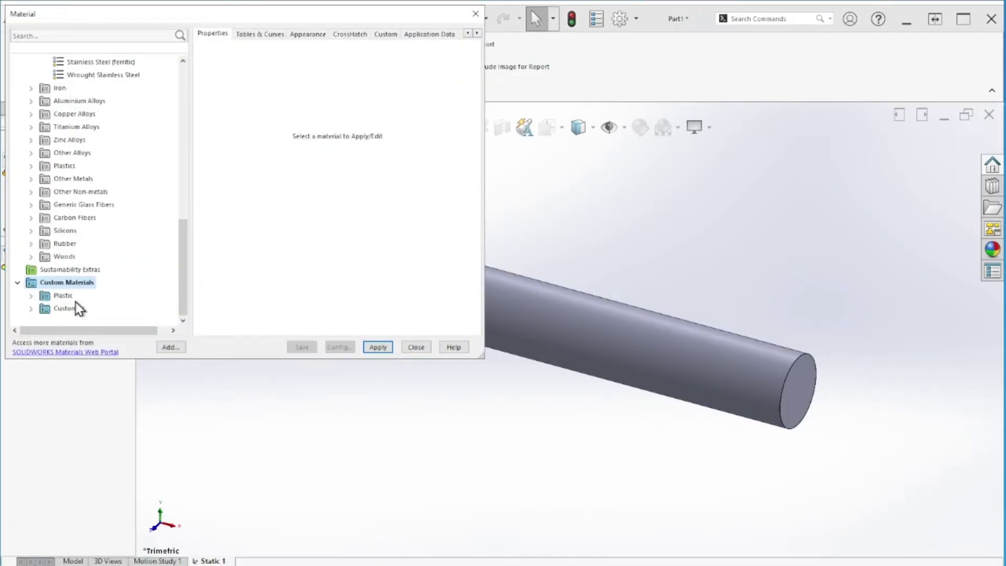
pyautogui.doubleClick(71, 309)
pyautogui.click(84, 311)
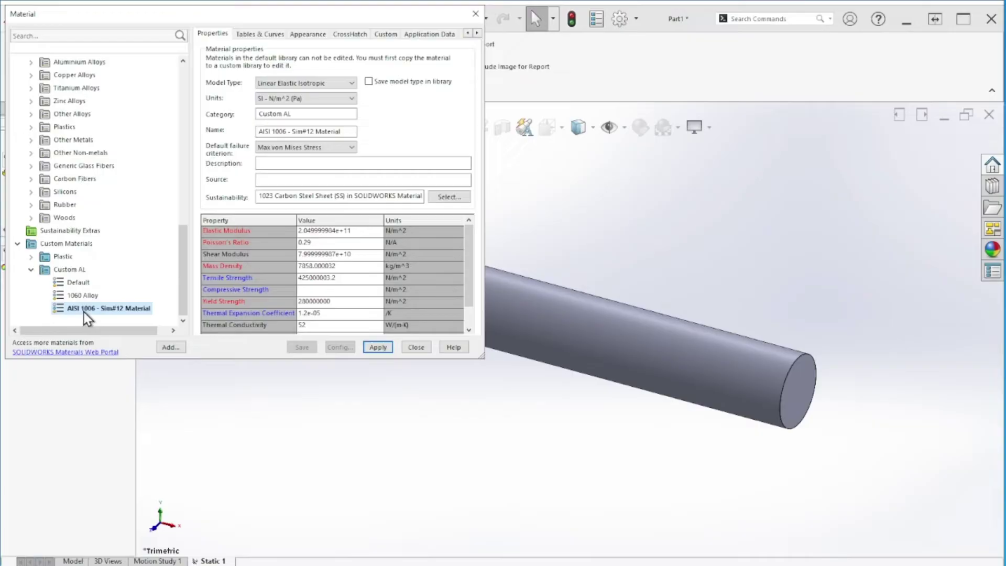
pyautogui.click(84, 311)
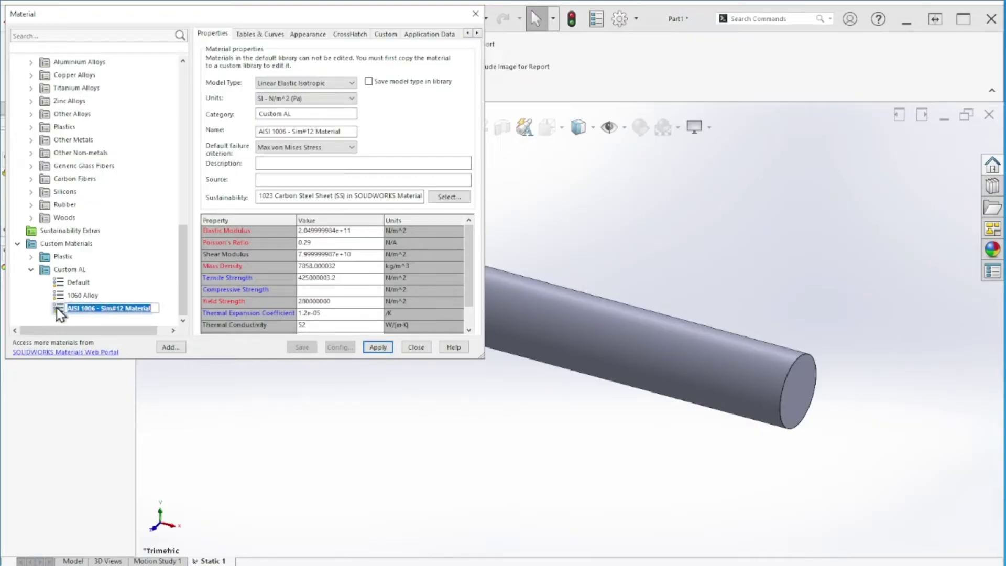
pyautogui.click(377, 348)
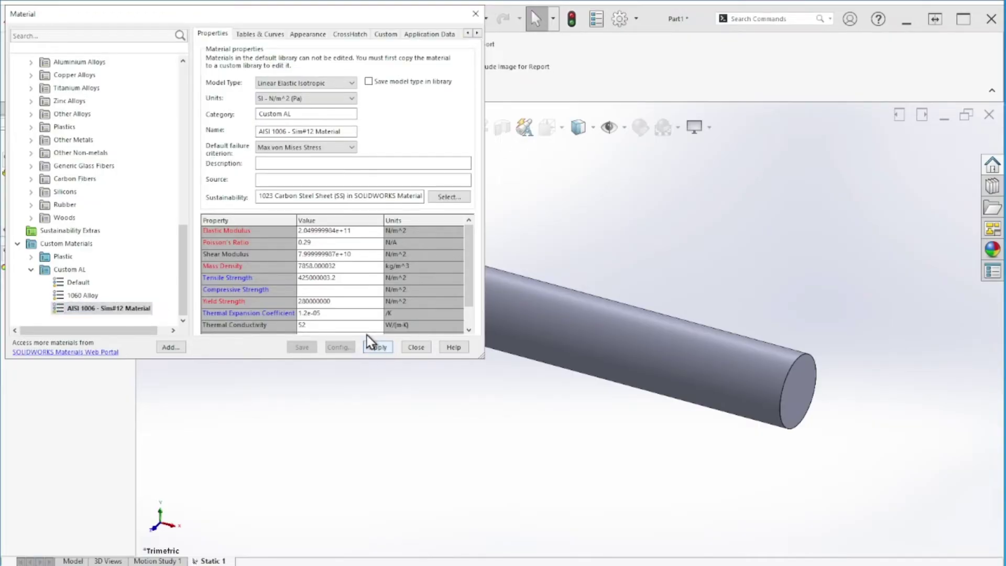
pyautogui.click(416, 347)
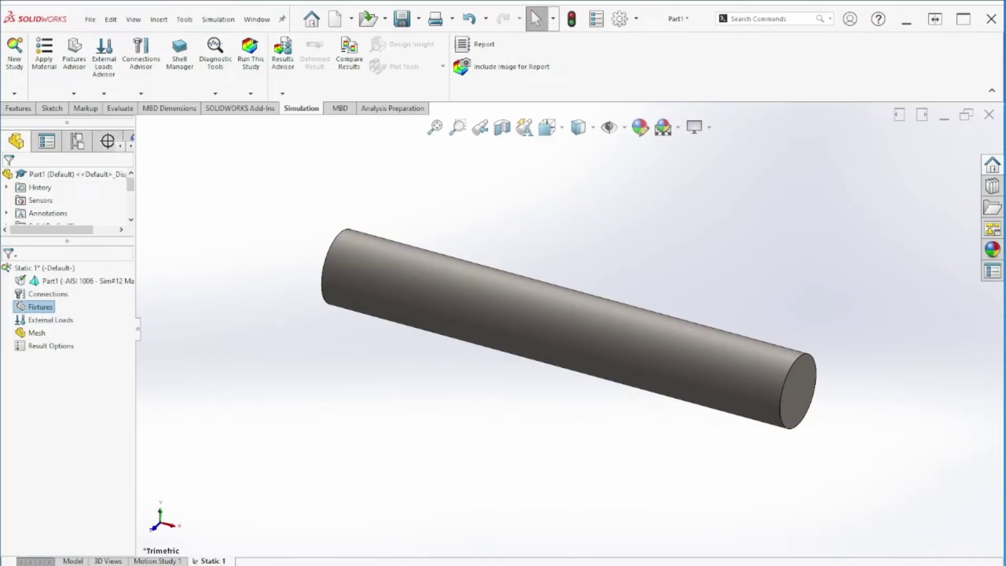
# - Fix one end face of the rod with a Fixed Geometry fixture, then view isometric
pyautogui.hotkey('alt', 'Tab')
pyautogui.moveTo(764, 66); pyautogui.dragTo(491, 52)
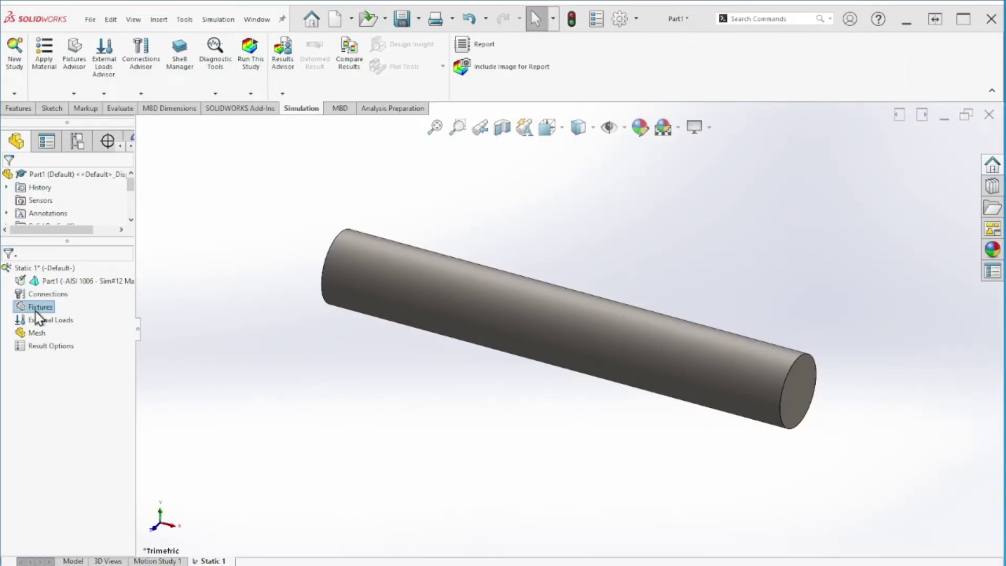
pyautogui.rightClick(37, 310)
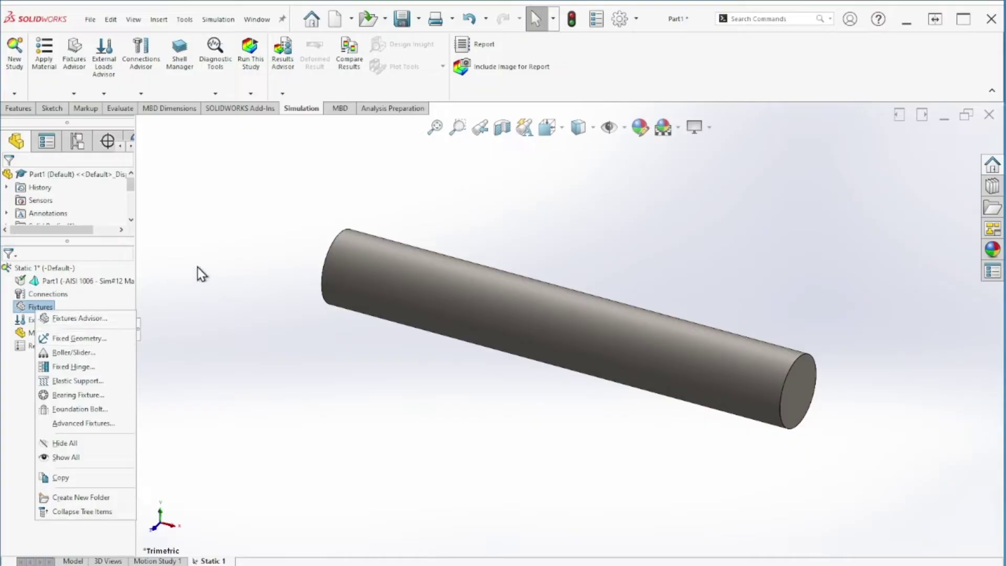
pyautogui.click(212, 265)
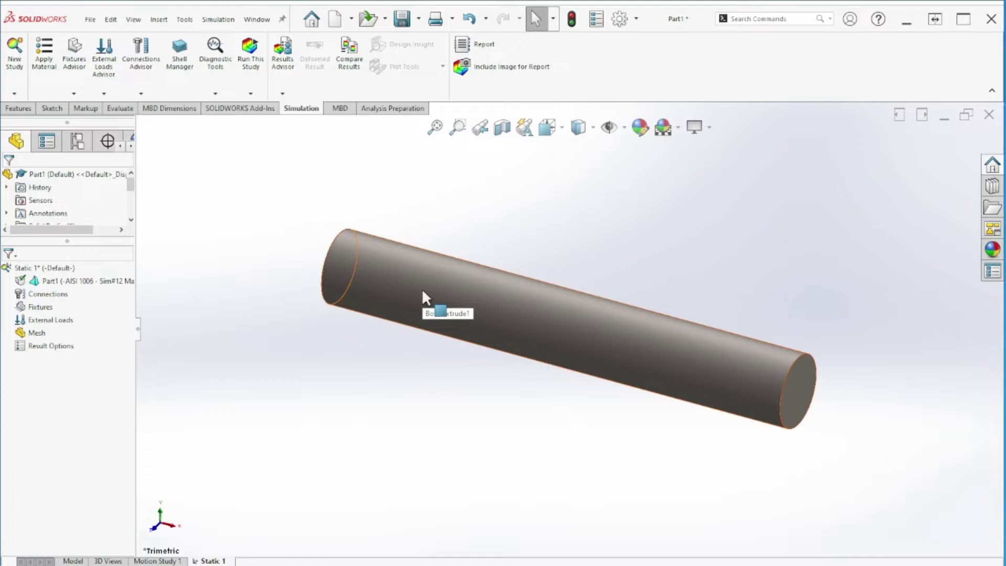
pyautogui.rightClick(41, 309)
pyautogui.click(82, 338)
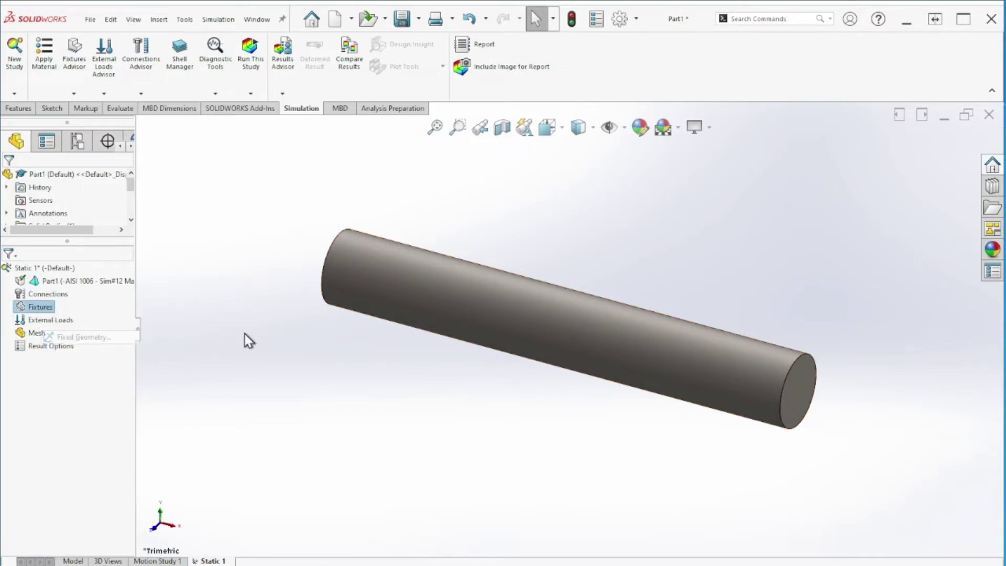
pyautogui.click(413, 306)
pyautogui.moveTo(414, 306); pyautogui.dragTo(373, 307, button='middle')
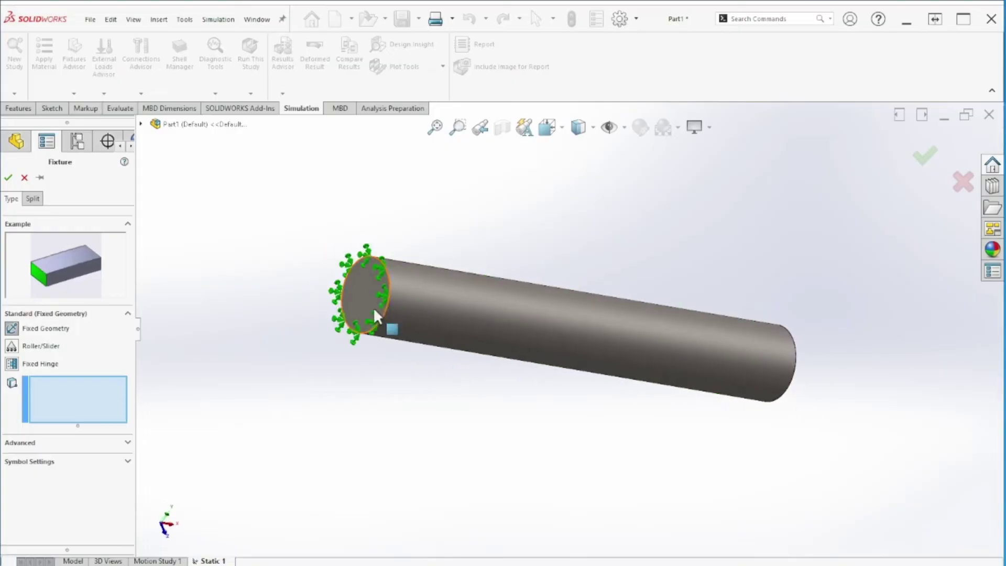
pyautogui.click(363, 290)
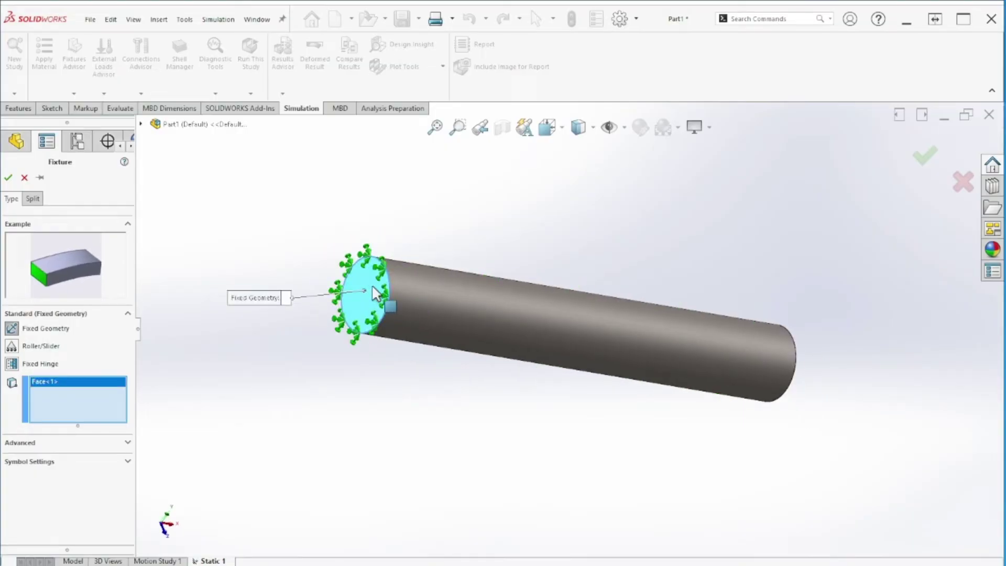
pyautogui.click(8, 178)
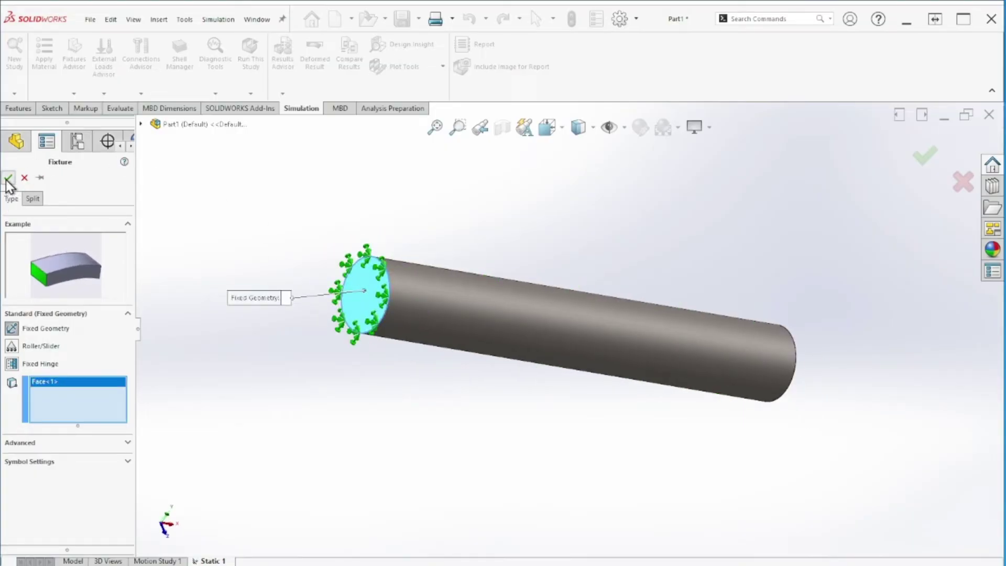
pyautogui.moveTo(774, 440); pyautogui.dragTo(768, 427, button='middle')
pyautogui.hotkey('ctrl', '7')
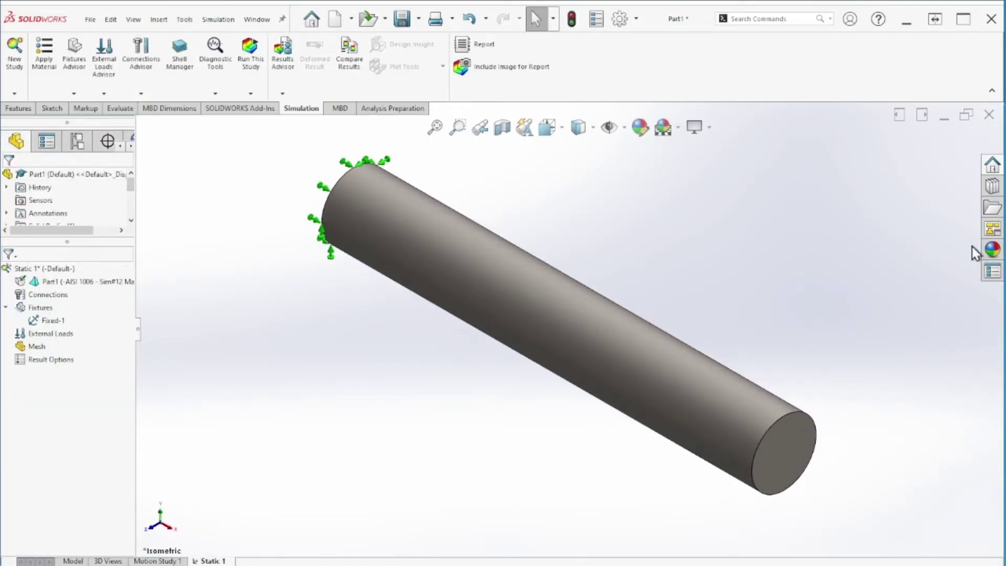
# - Apply a reversed 550 N normal force to the rod's free end face
pyautogui.rightClick(52, 334)
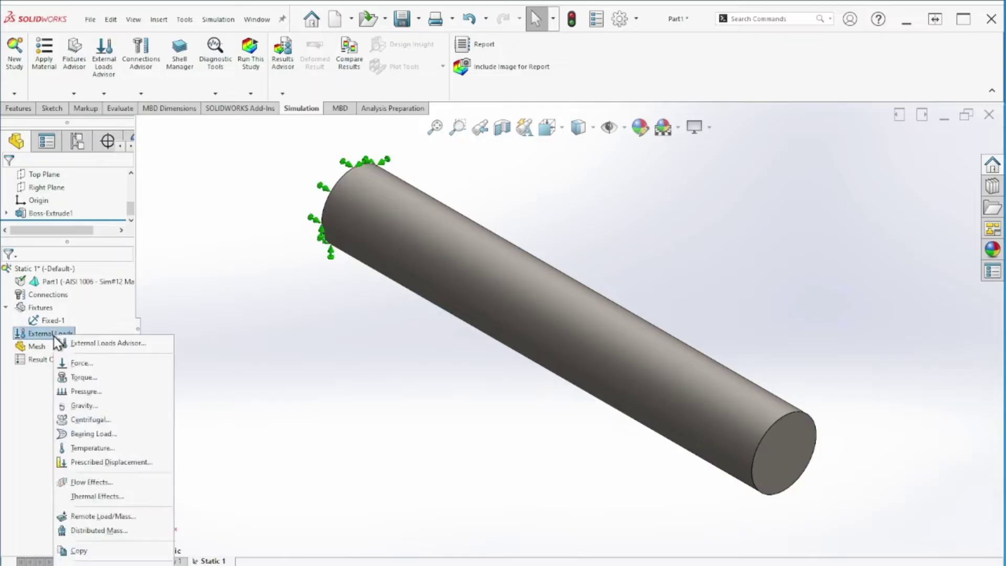
pyautogui.click(115, 361)
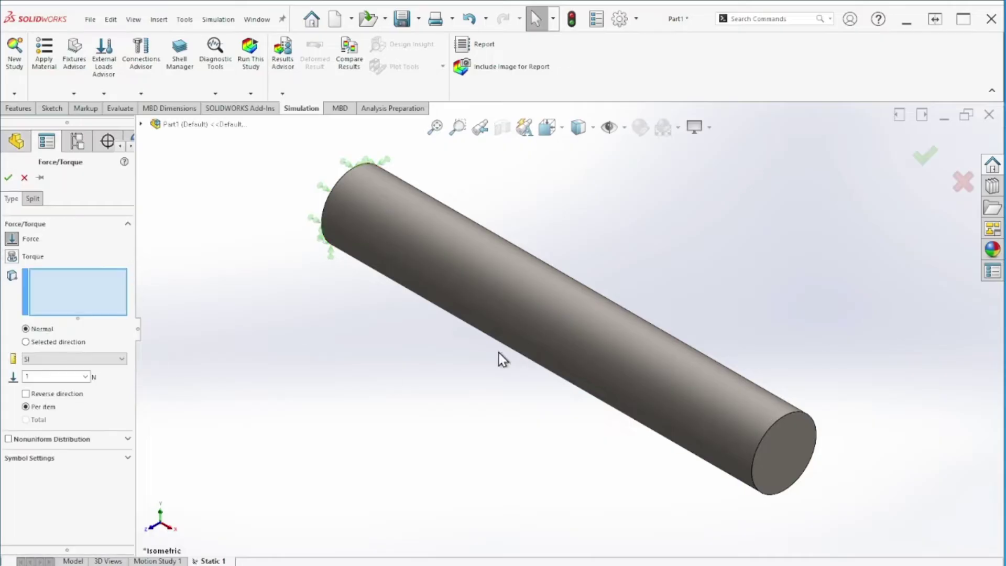
pyautogui.click(785, 454)
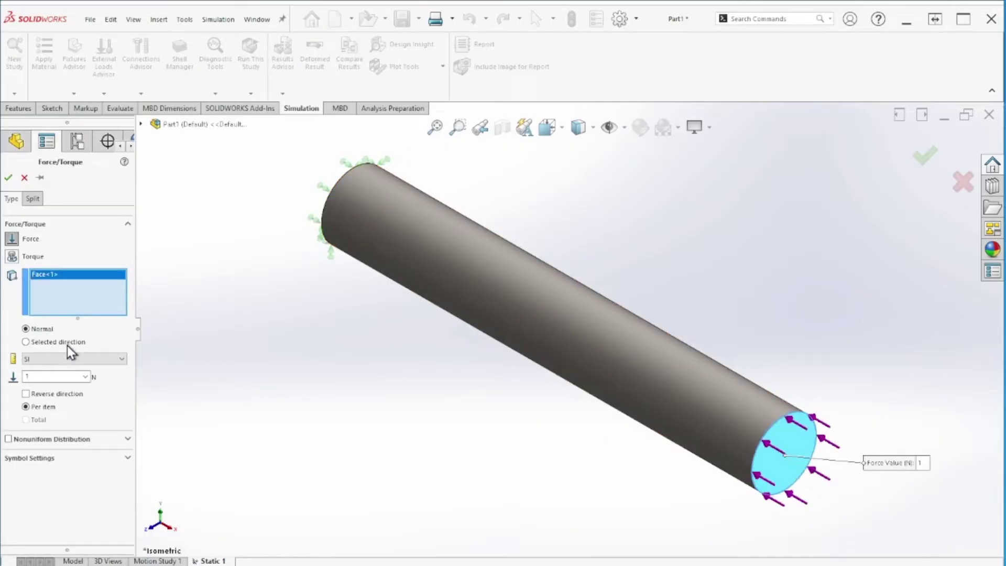
pyautogui.click(52, 376)
pyautogui.write('550')
pyautogui.hotkey('alt', 'Tab')
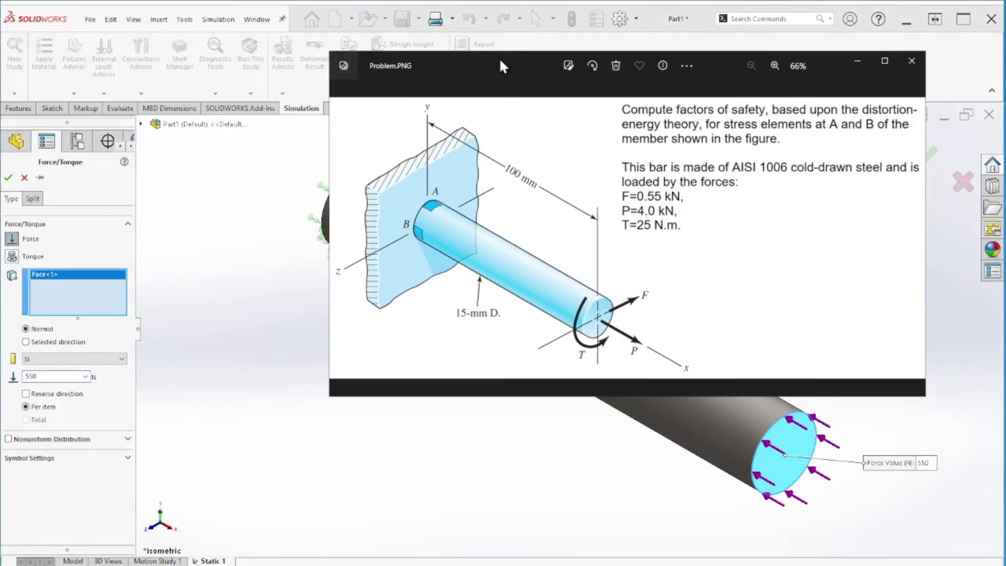
pyautogui.hotkey('alt', 'Tab')
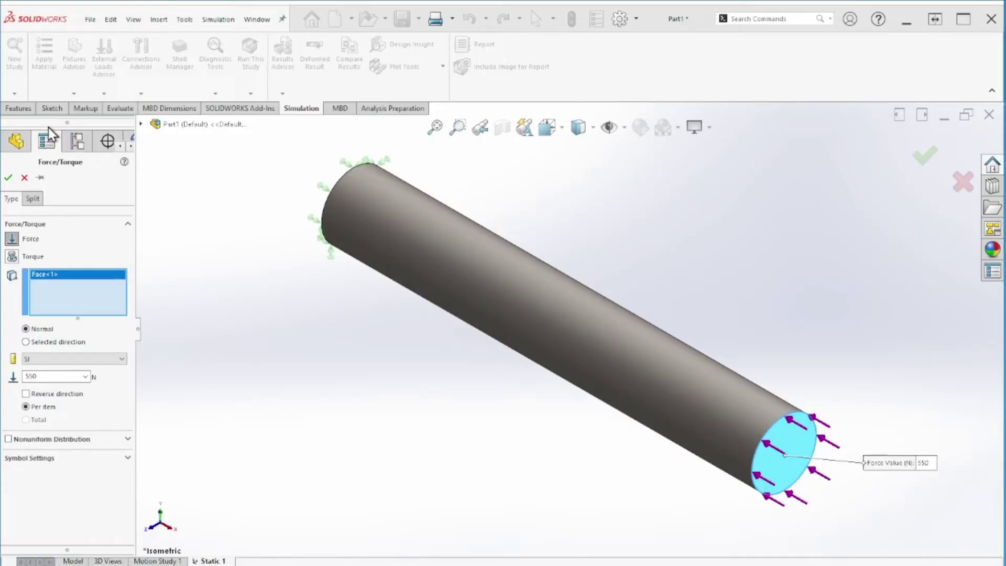
pyautogui.click(51, 400)
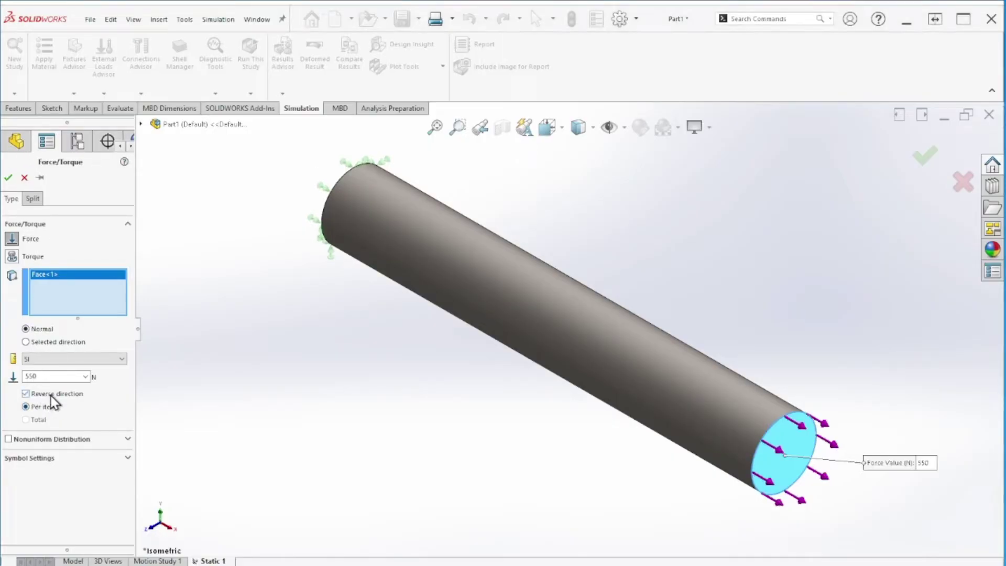
pyautogui.click(39, 178)
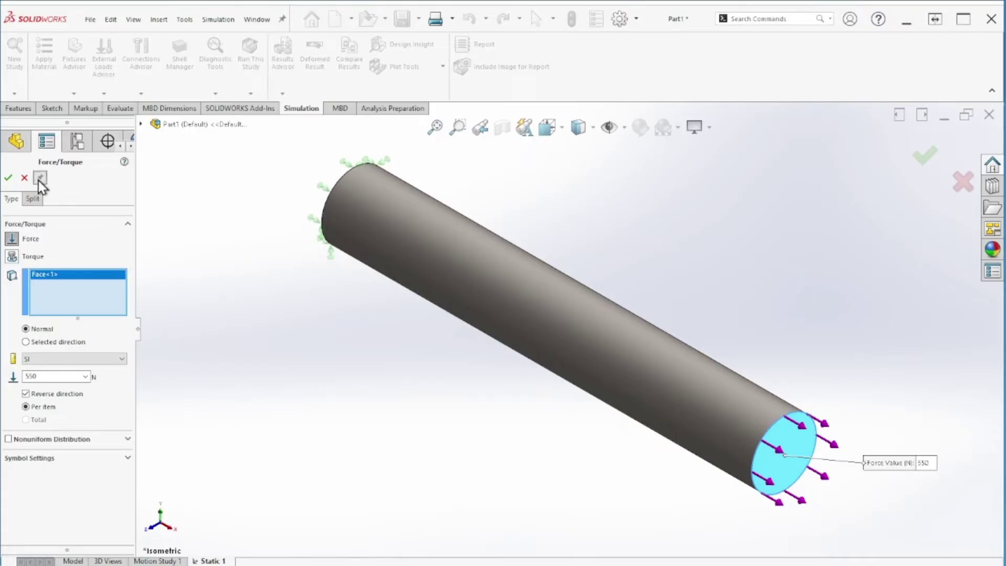
pyautogui.click(9, 178)
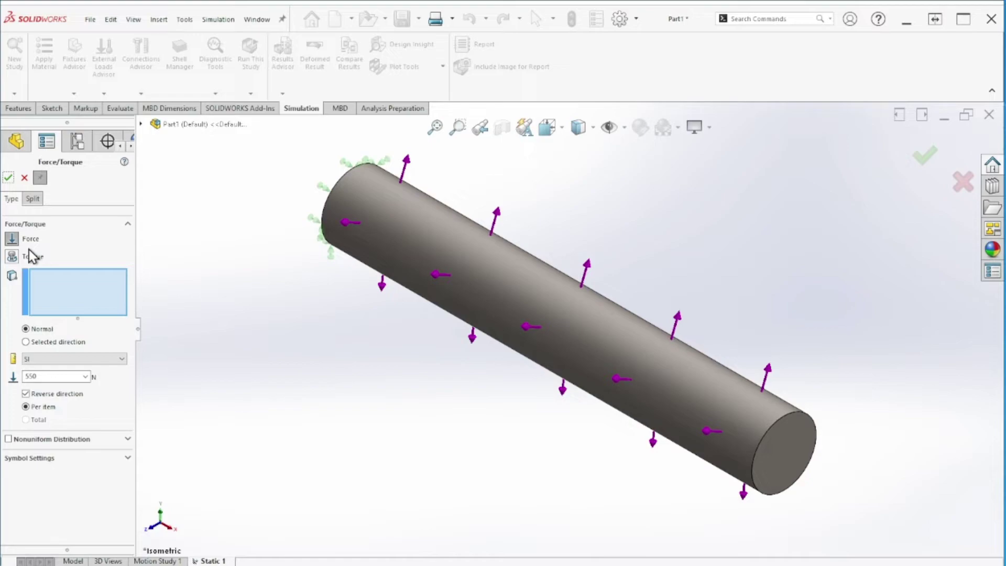
# - Define a second reversed 550 N force on the free end, normal to Front Plane
pyautogui.click(794, 444)
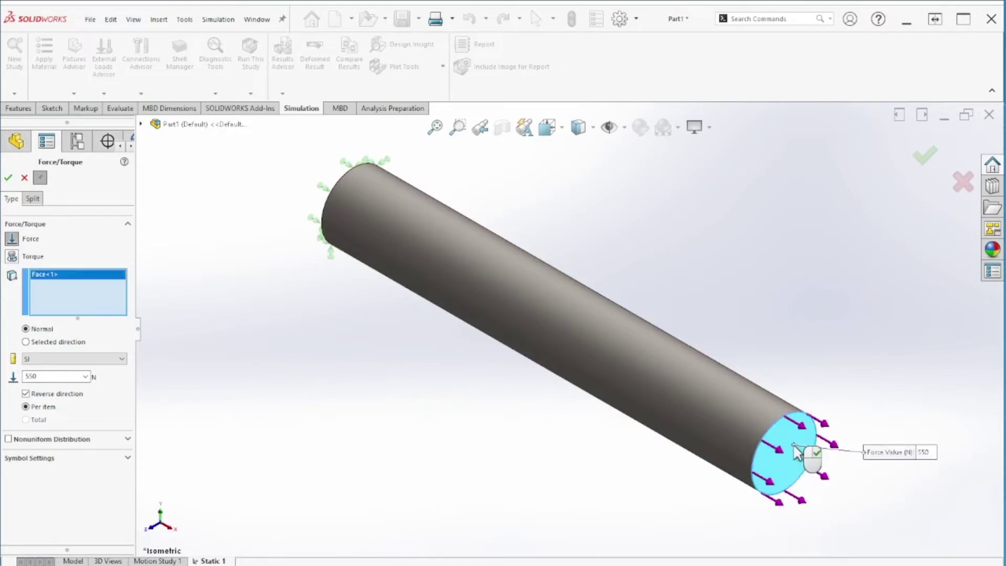
pyautogui.click(53, 343)
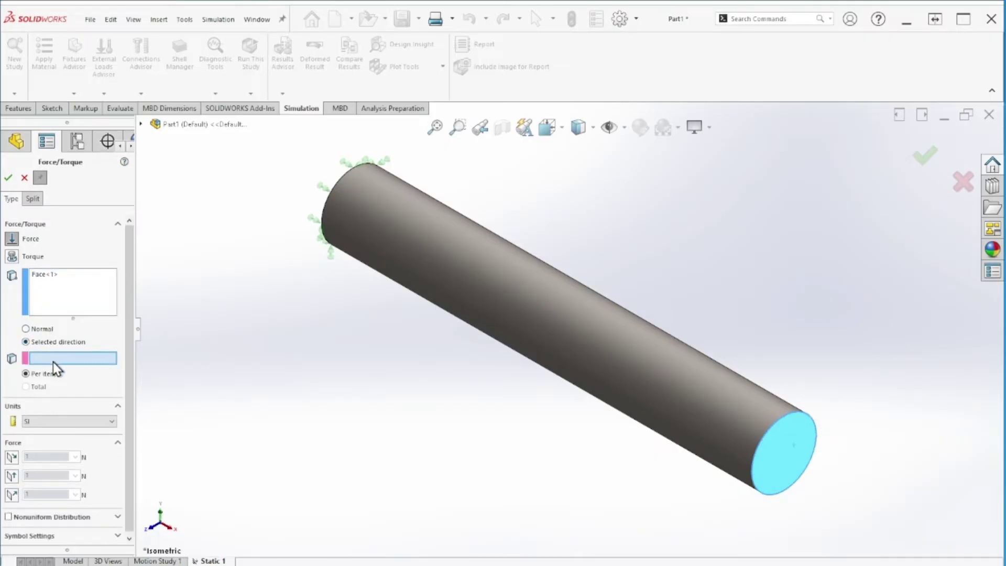
pyautogui.click(140, 124)
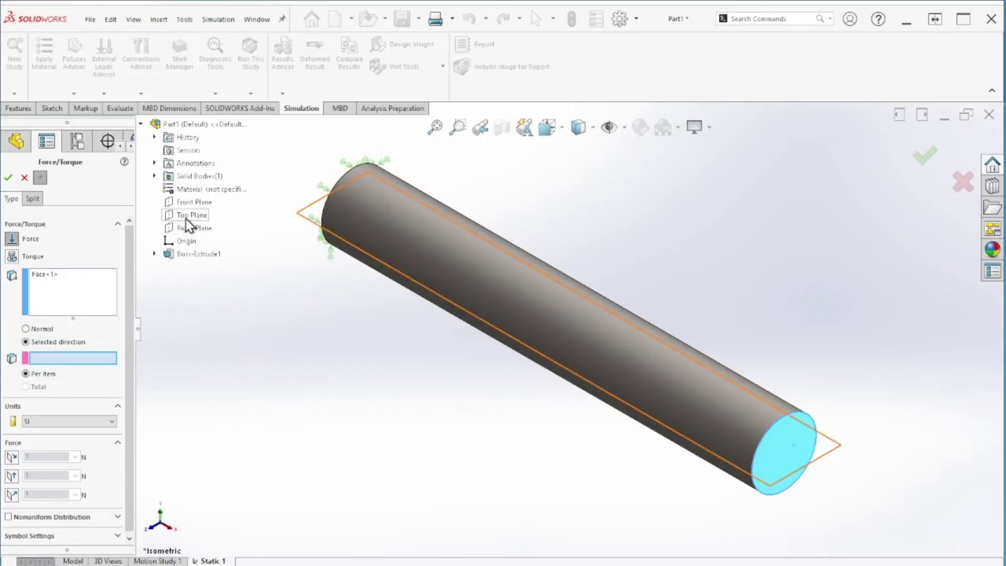
pyautogui.click(193, 202)
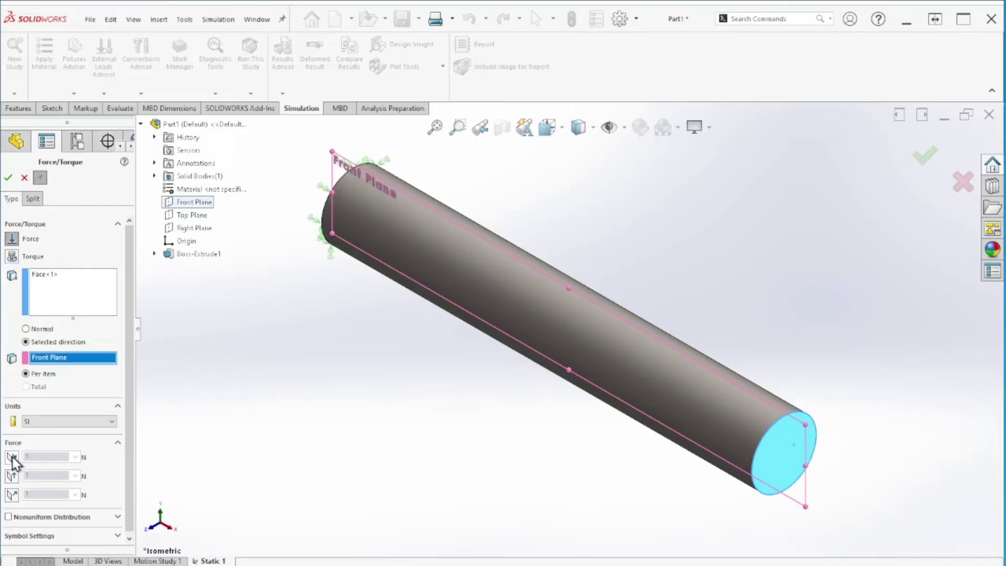
pyautogui.click(11, 497)
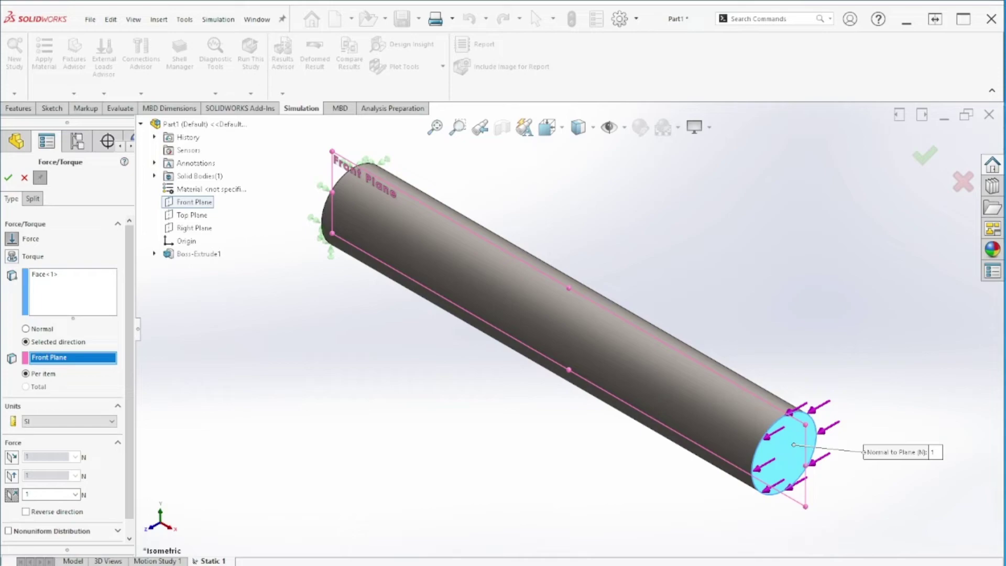
pyautogui.moveTo(1005, 75); pyautogui.dragTo(358, 79)
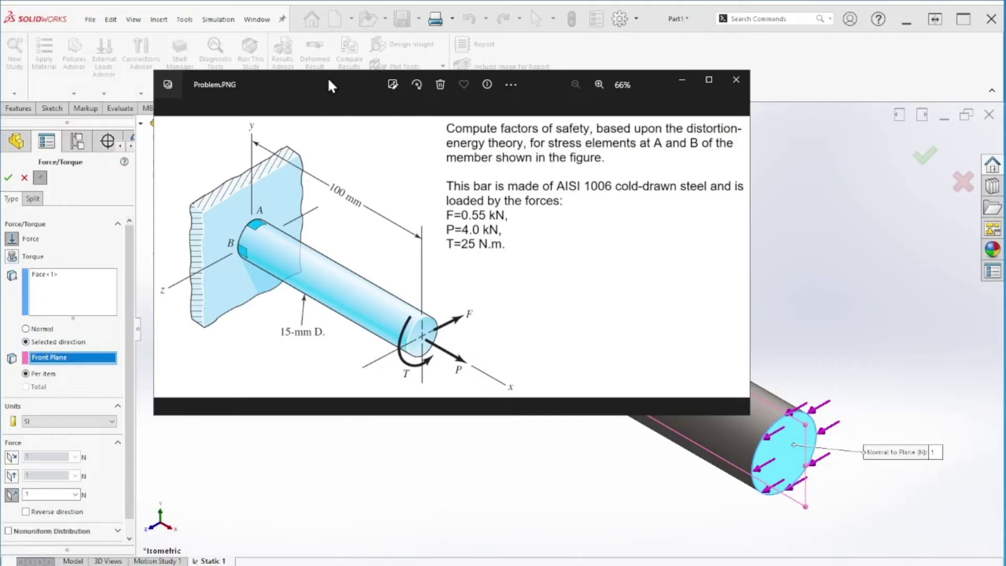
pyautogui.moveTo(329, 77); pyautogui.dragTo(486, 122)
pyautogui.hotkey('alt', 'Tab')
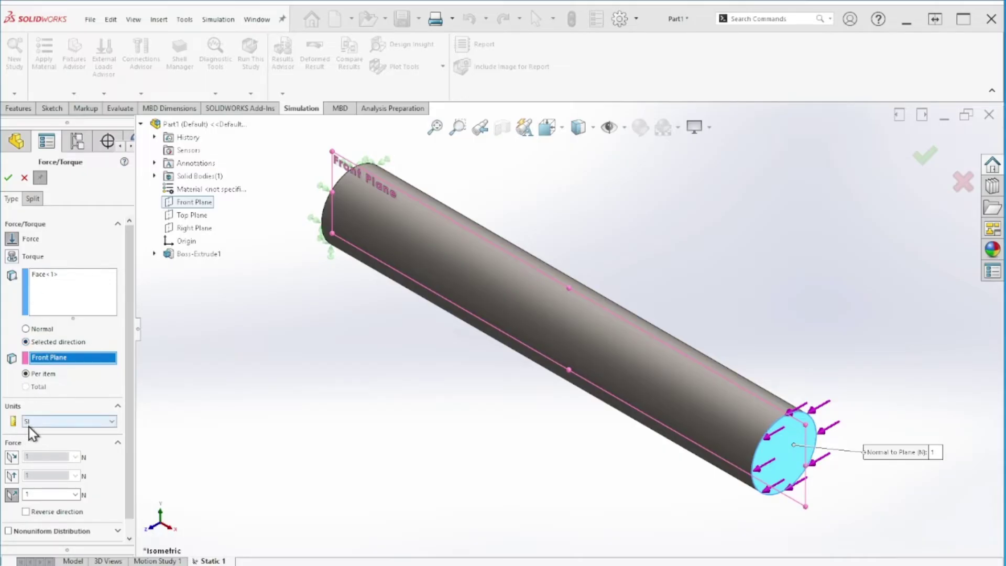
pyautogui.click(27, 512)
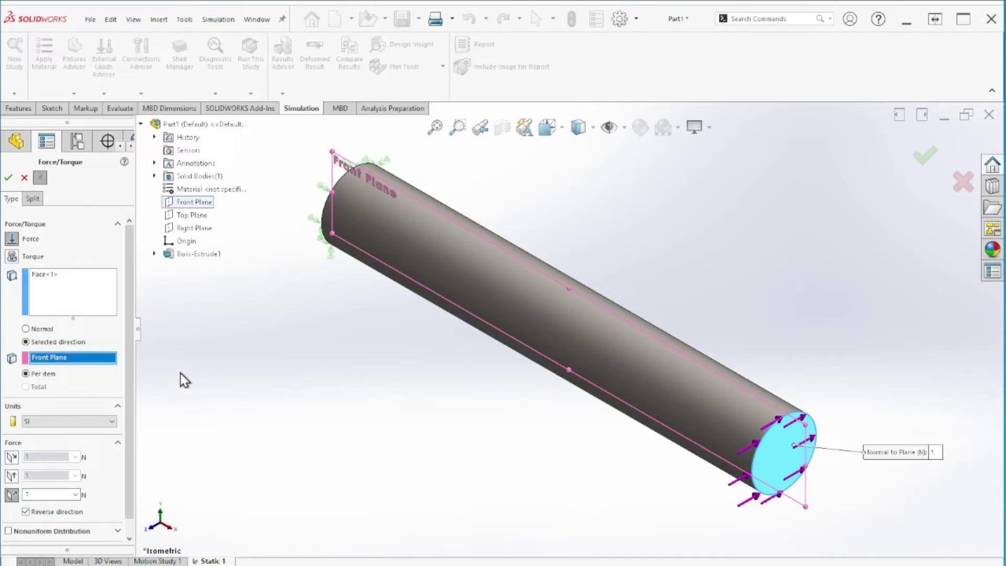
pyautogui.click(55, 494)
pyautogui.write('550')
pyautogui.hotkey('alt', 'Tab')
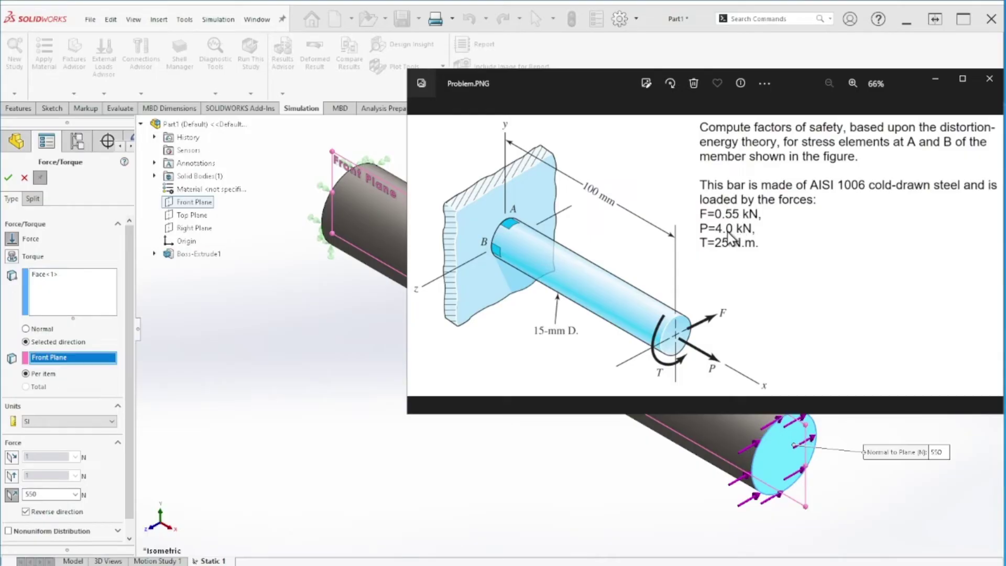
pyautogui.click(1000, 97)
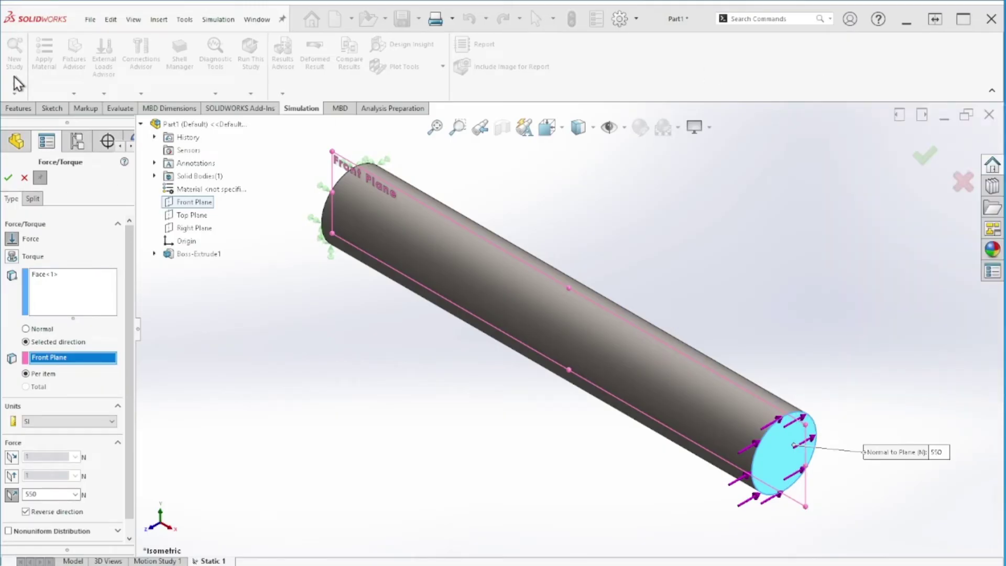
# - Confirm Force-2 at 550 N and change Force-1 to 4000 N
pyautogui.click(8, 178)
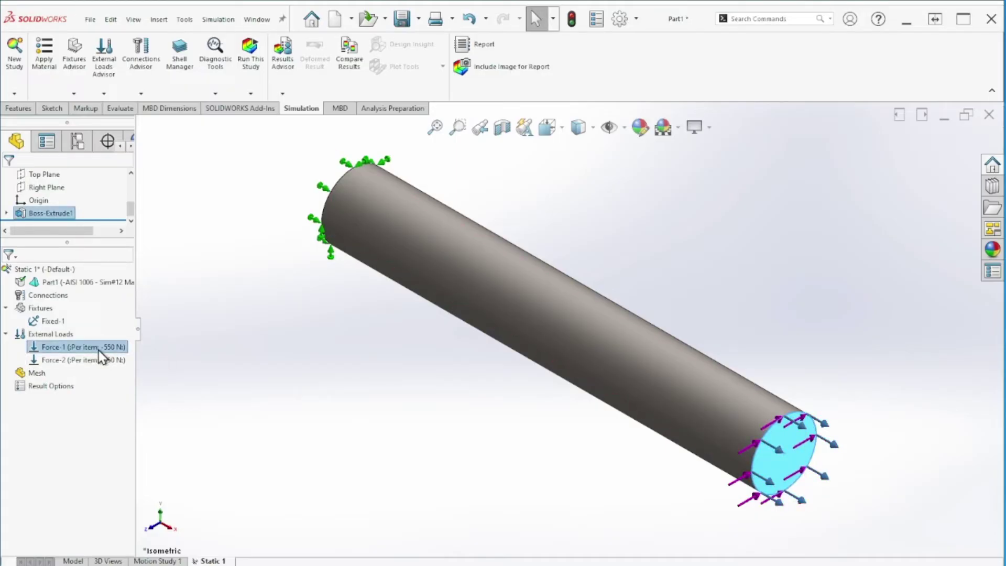
pyautogui.rightClick(98, 350)
pyautogui.click(137, 357)
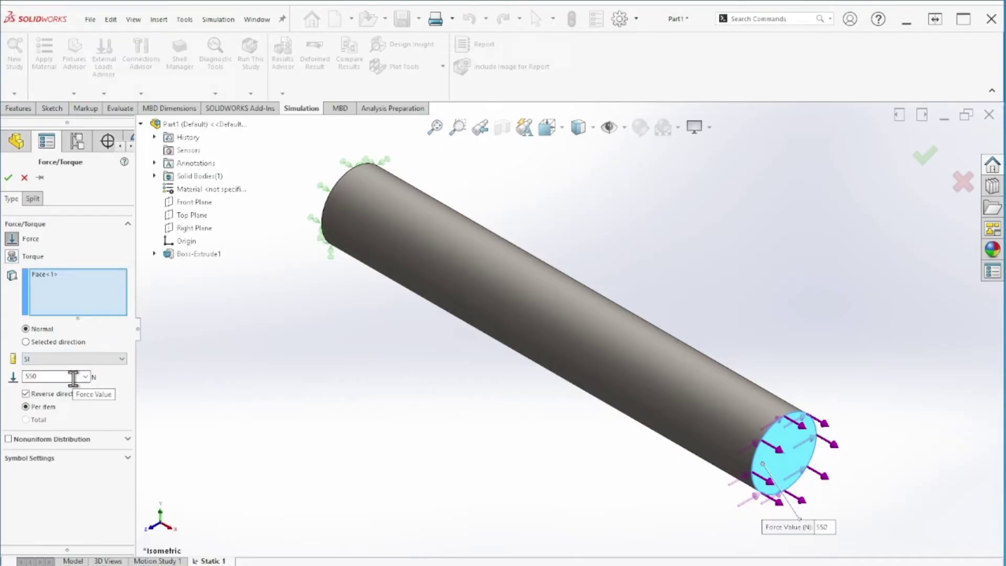
pyautogui.doubleClick(72, 377)
pyautogui.write('4000')
pyautogui.click(8, 178)
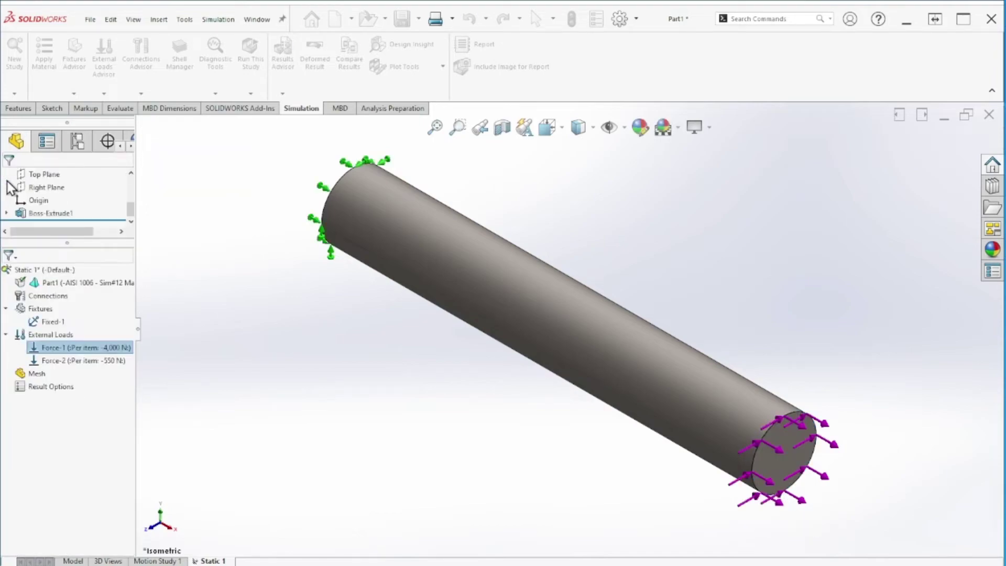
pyautogui.click(84, 365)
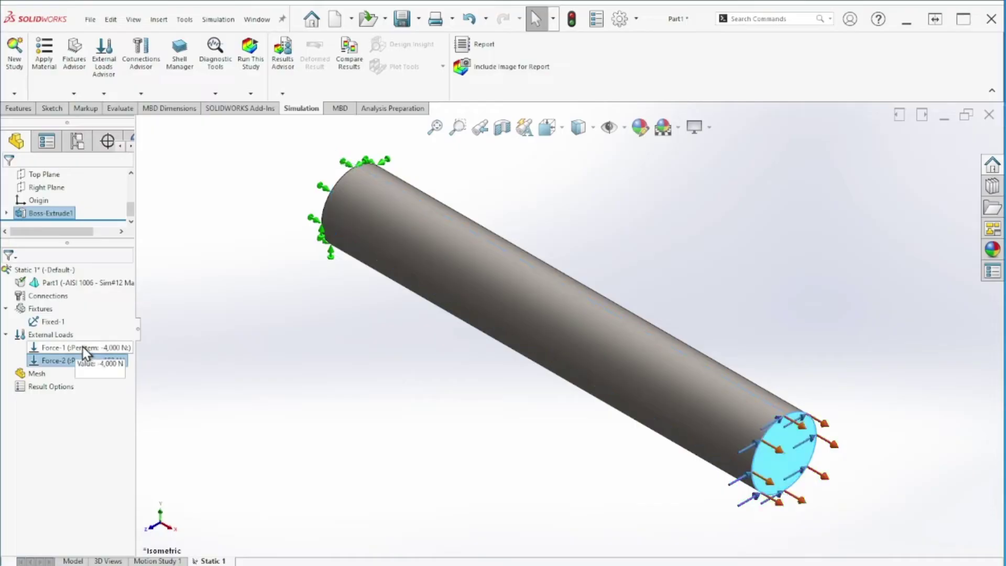
pyautogui.click(85, 349)
# - Add a reversed 25 N·m torque on the free end face about the cylinder's axis
pyautogui.rightClick(62, 337)
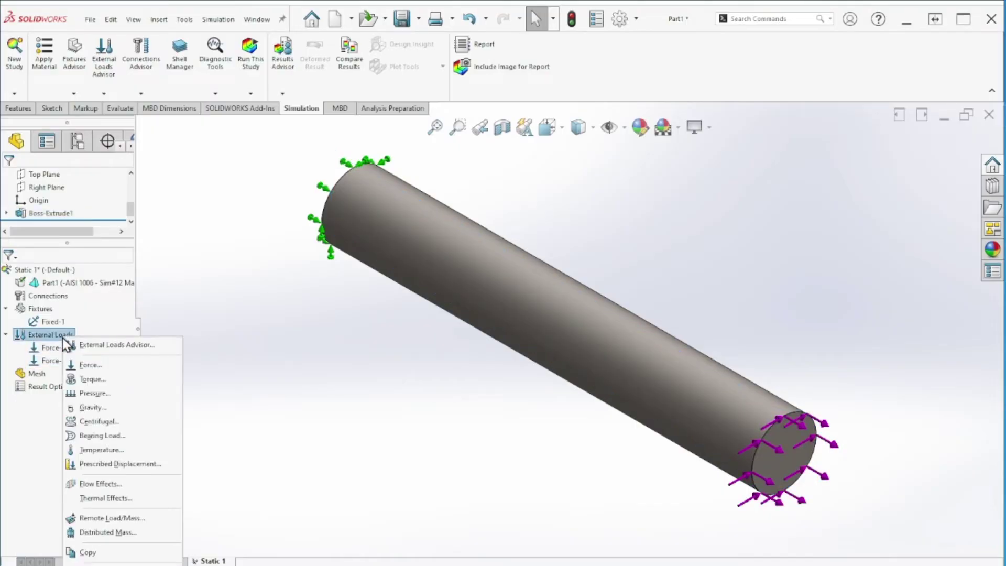
pyautogui.click(115, 379)
pyautogui.hotkey('alt', 'Tab')
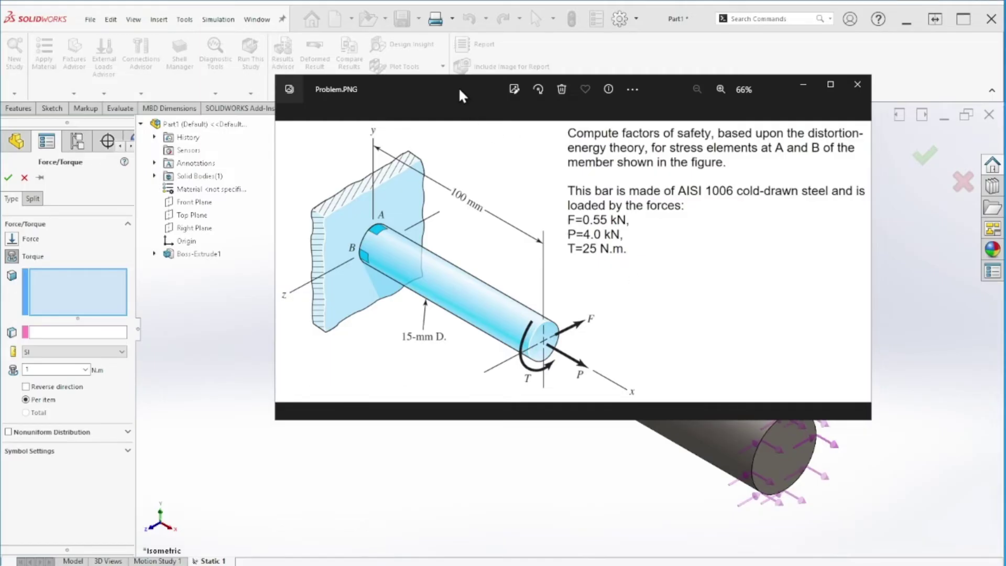
pyautogui.hotkey('alt', 'Tab')
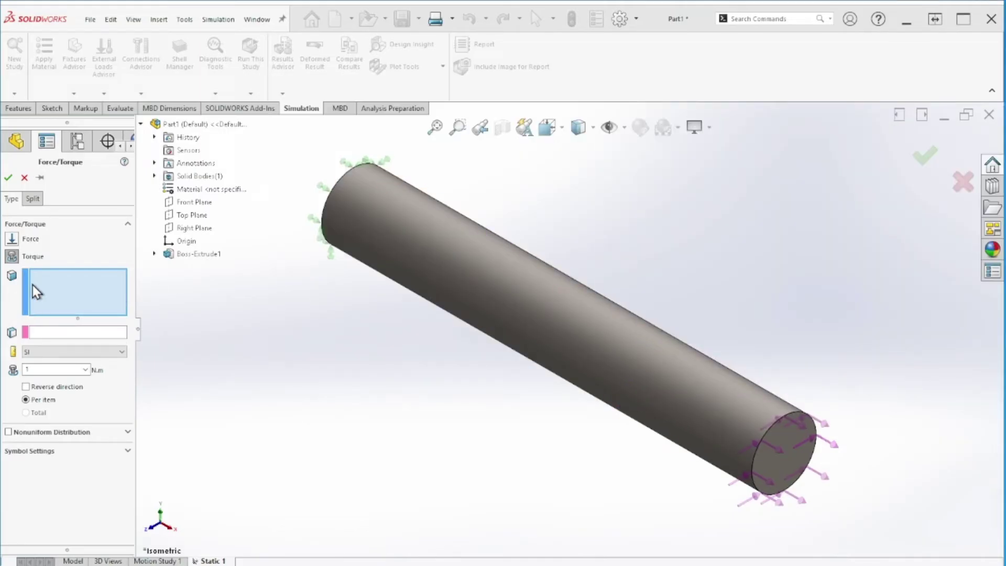
pyautogui.click(780, 459)
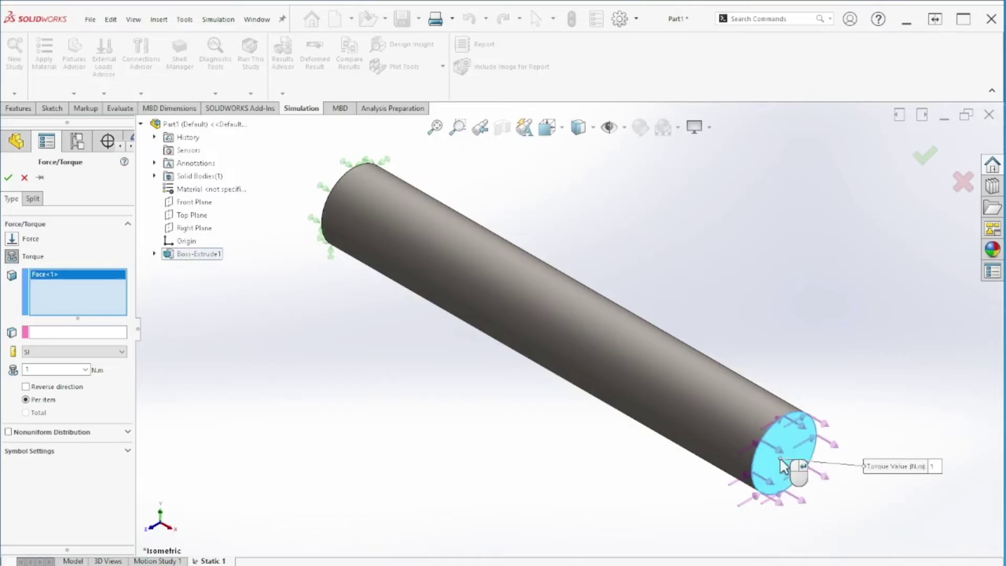
pyautogui.click(80, 331)
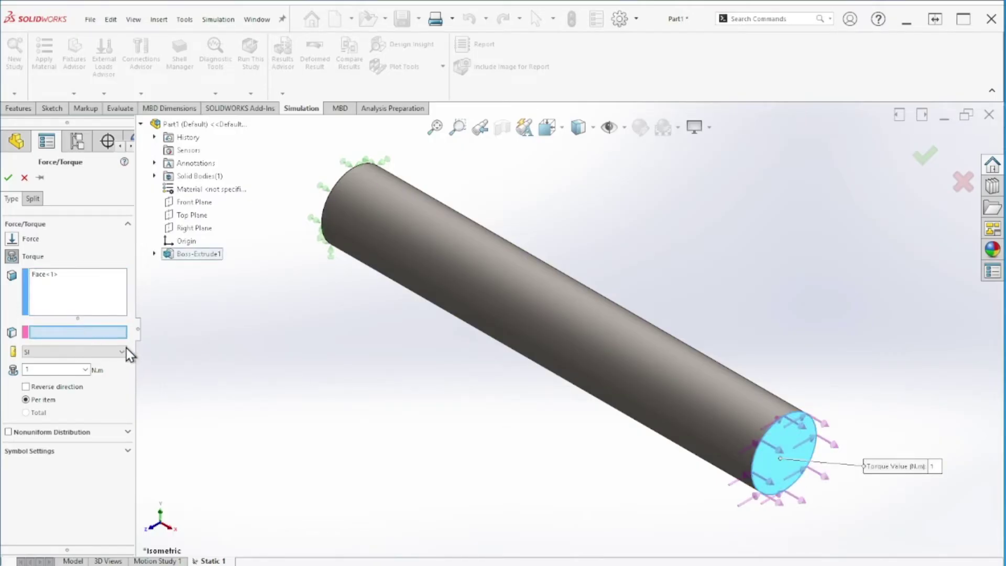
pyautogui.click(653, 385)
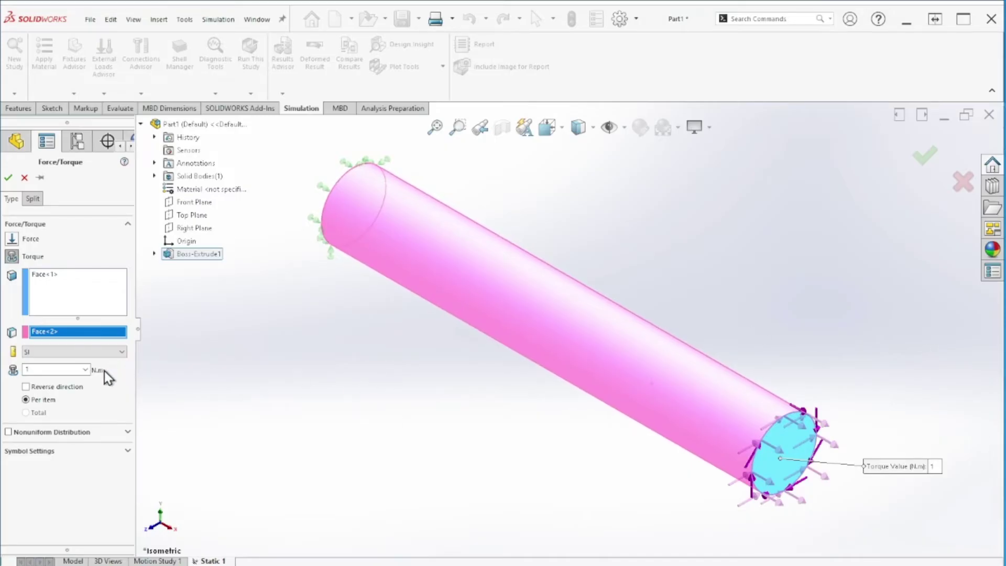
pyautogui.click(59, 387)
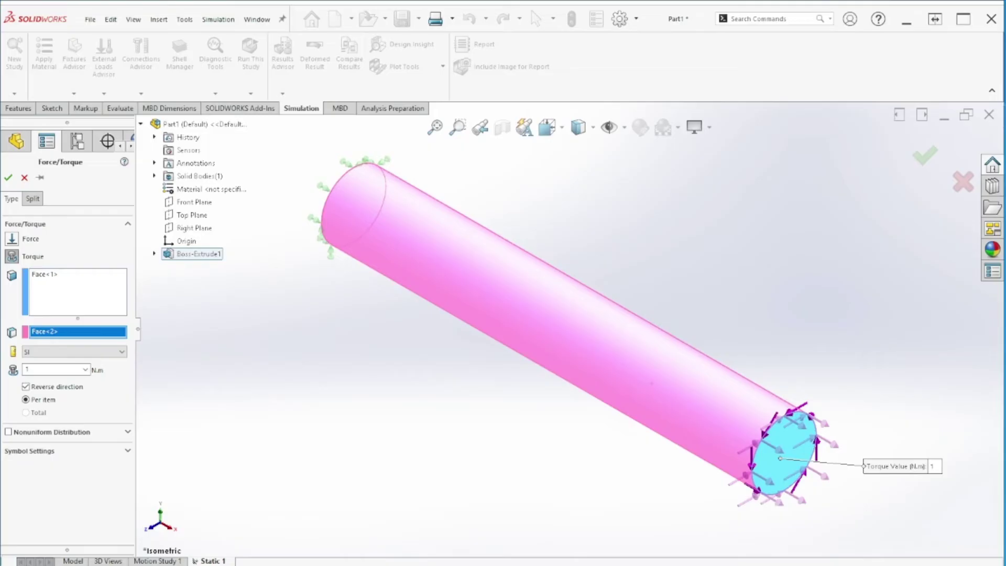
pyautogui.hotkey('alt', 'Tab')
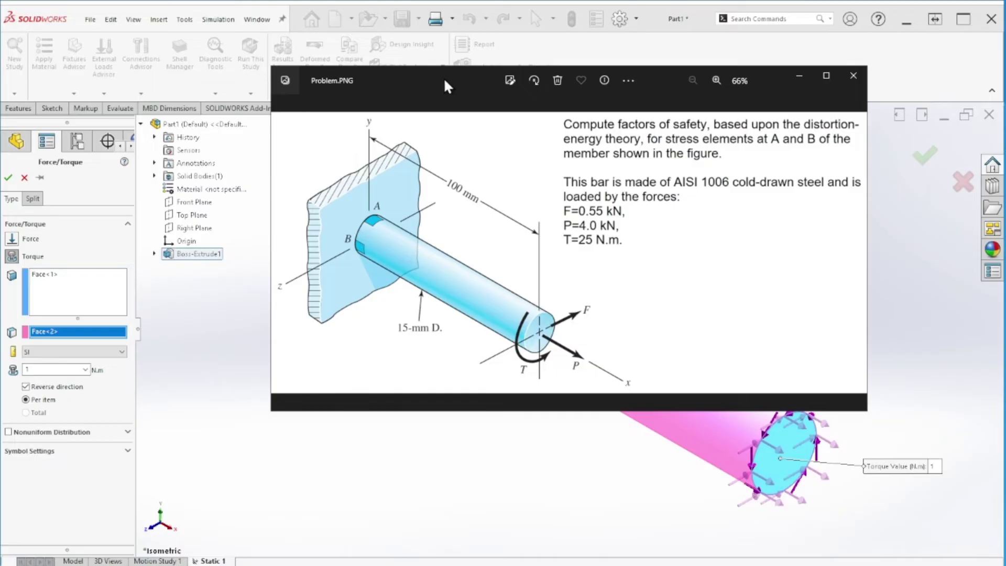
pyautogui.hotkey('alt', 'Tab')
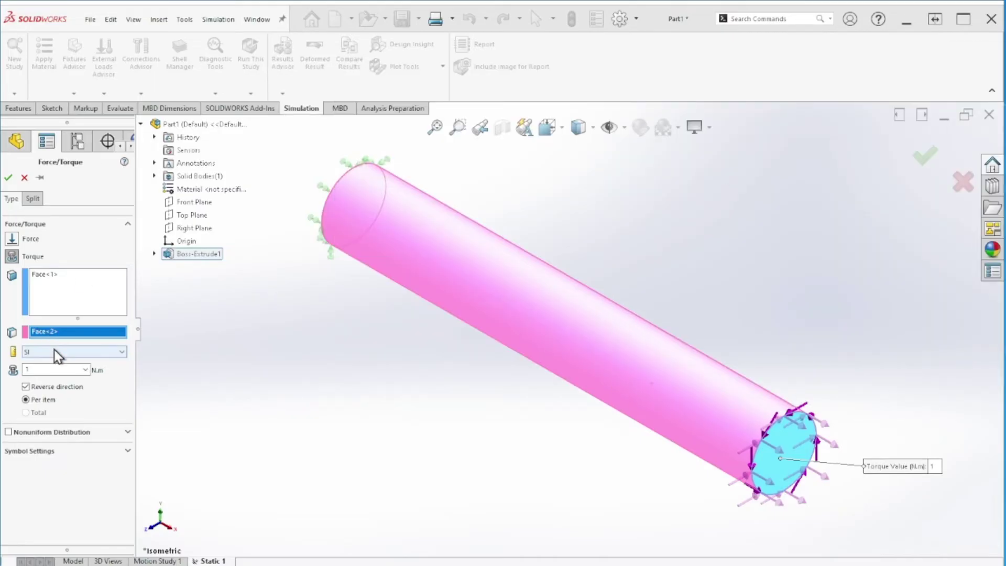
pyautogui.doubleClick(56, 370)
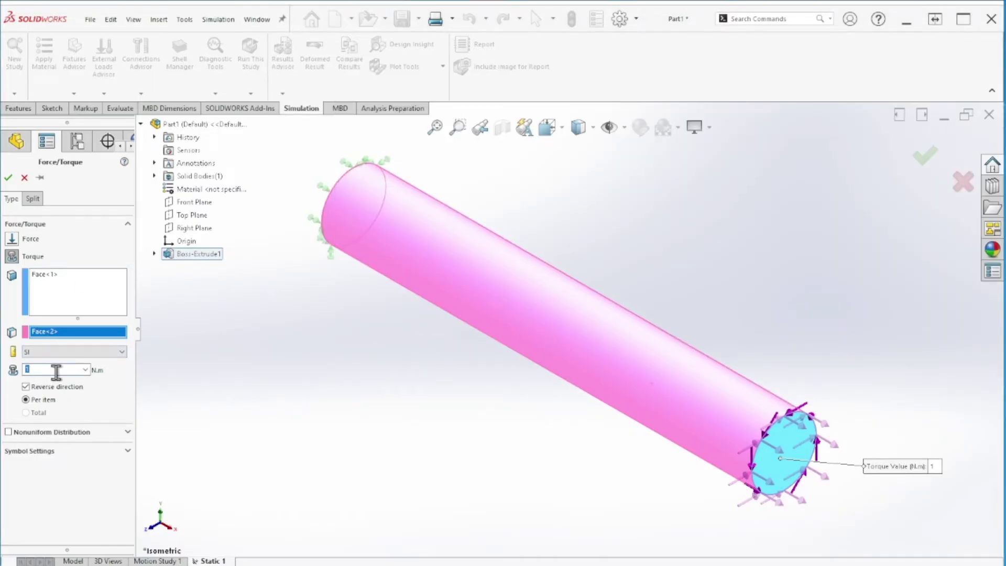
pyautogui.write('25')
pyautogui.click(9, 180)
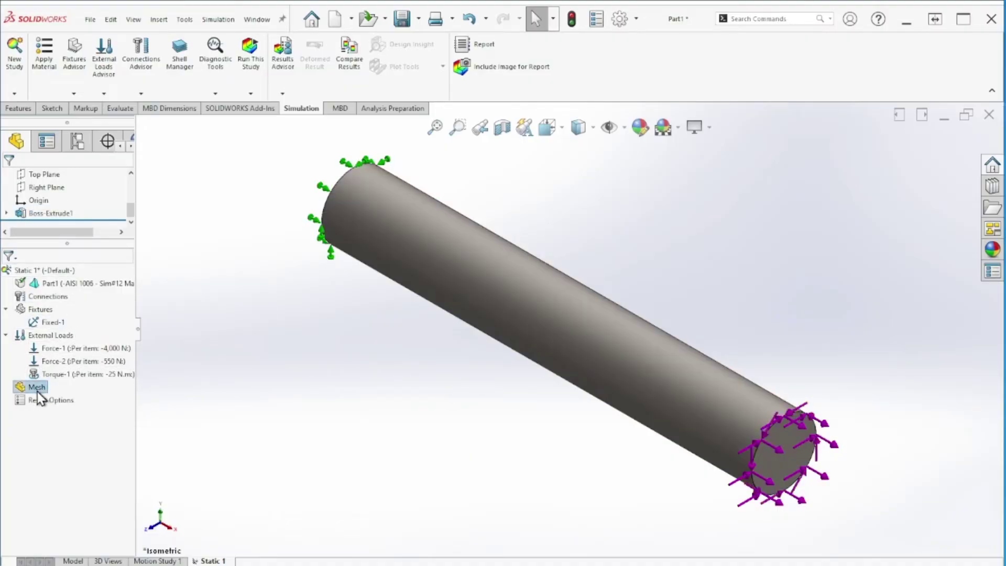
# - Generate the rod's mesh using the default density settings
pyautogui.rightClick(37, 391)
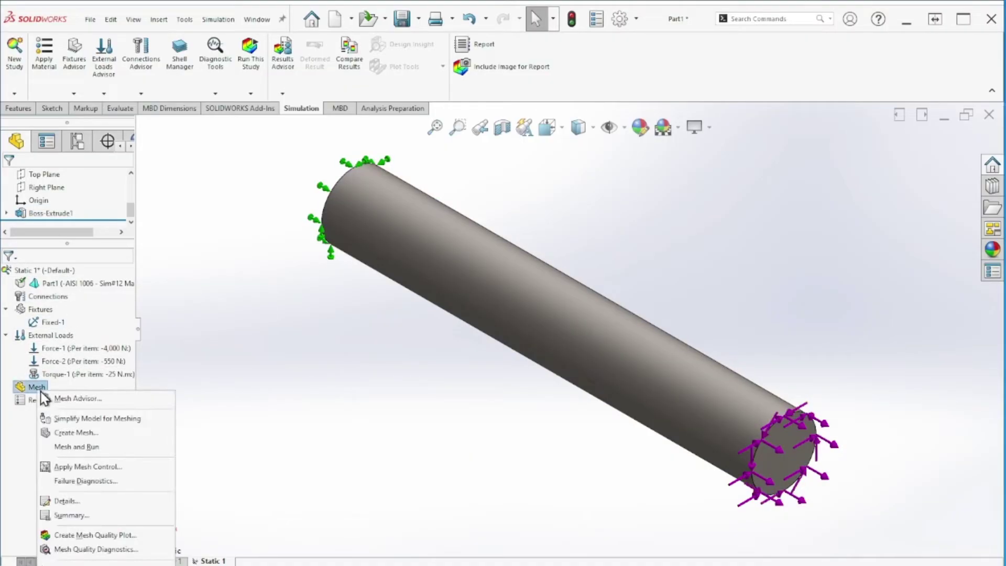
pyautogui.click(108, 433)
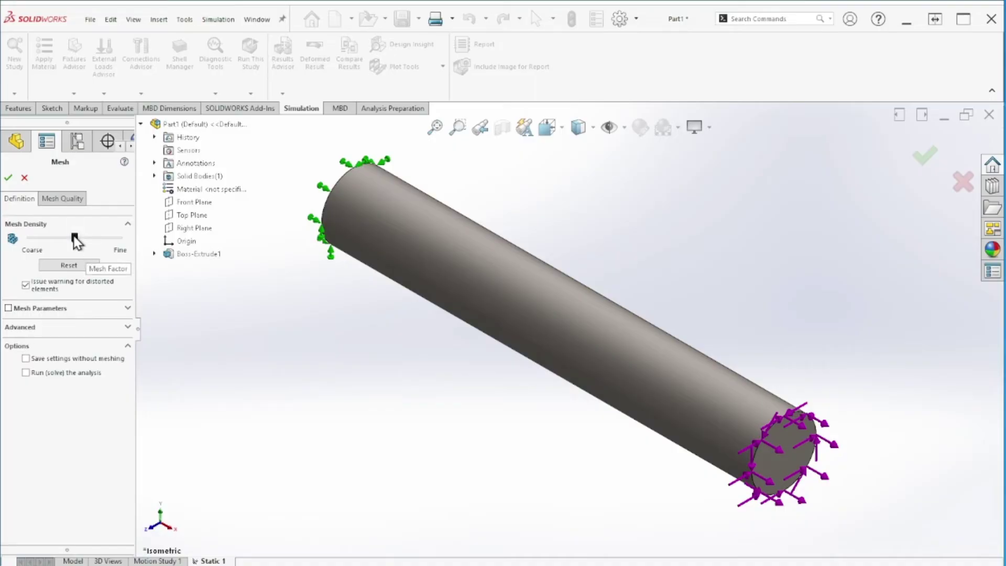
pyautogui.click(8, 177)
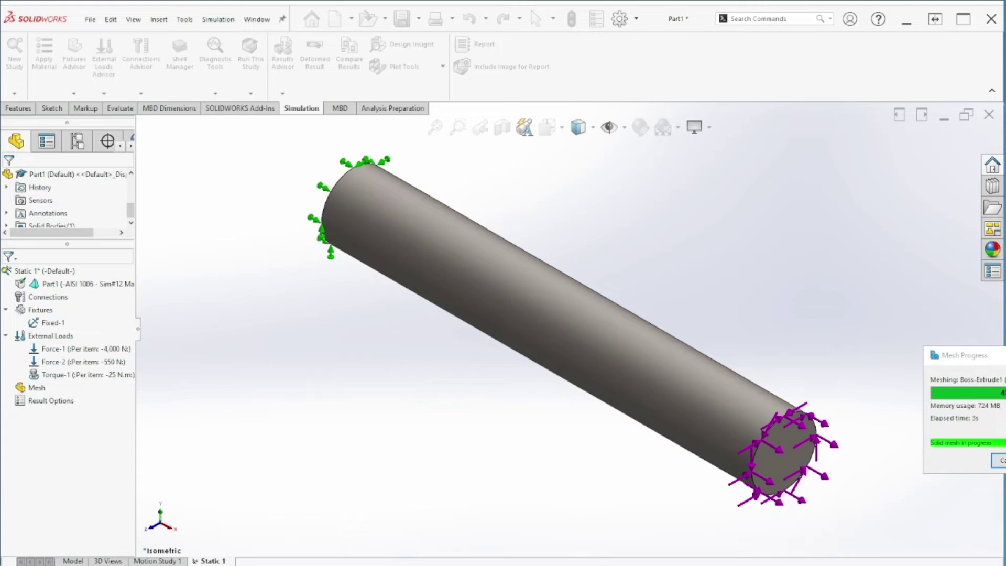
pyautogui.moveTo(992, 356); pyautogui.dragTo(759, 355)
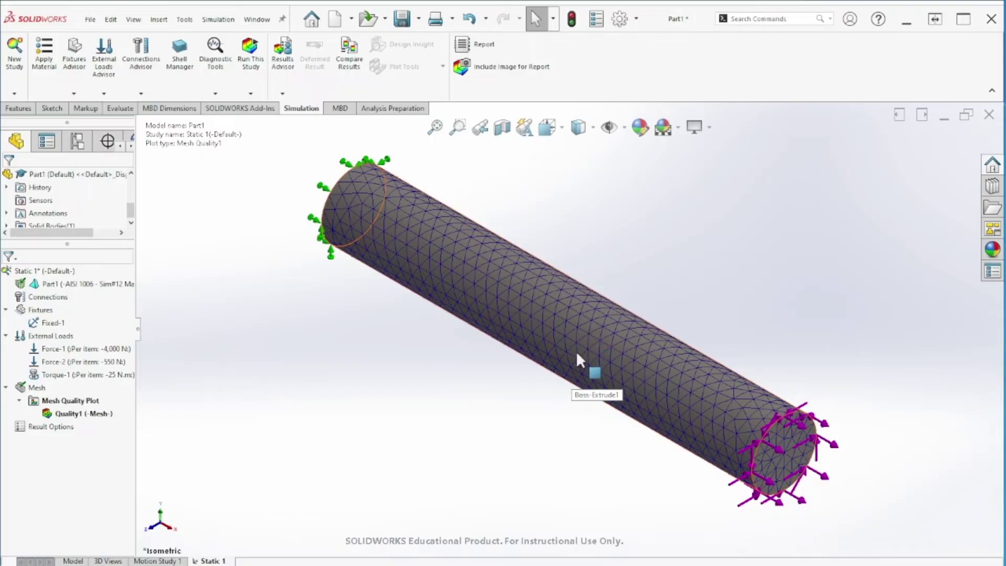
# - Run Static 1, then view the Displacement1 and Stress1 results
pyautogui.click(255, 68)
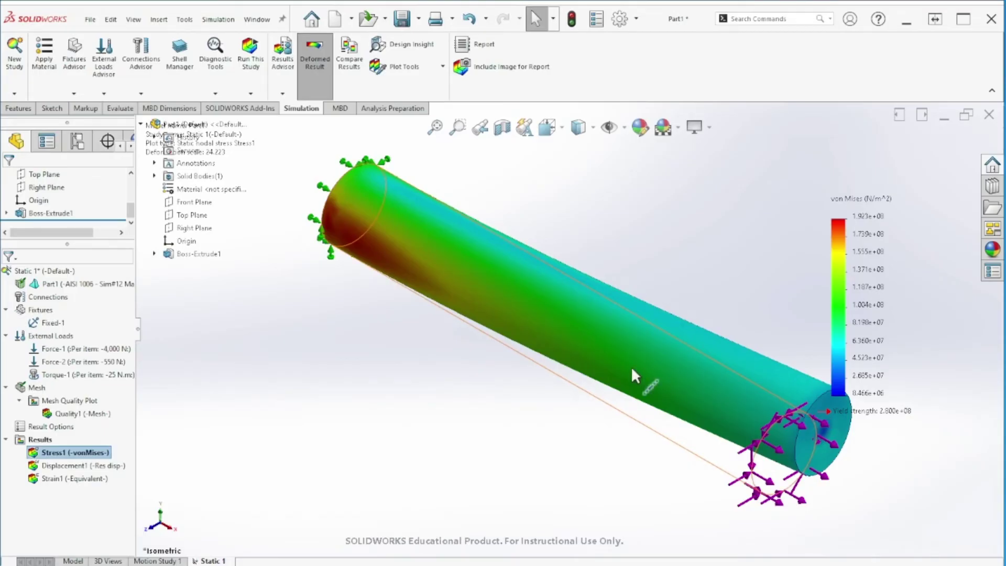
pyautogui.scroll(2, 644, 359)
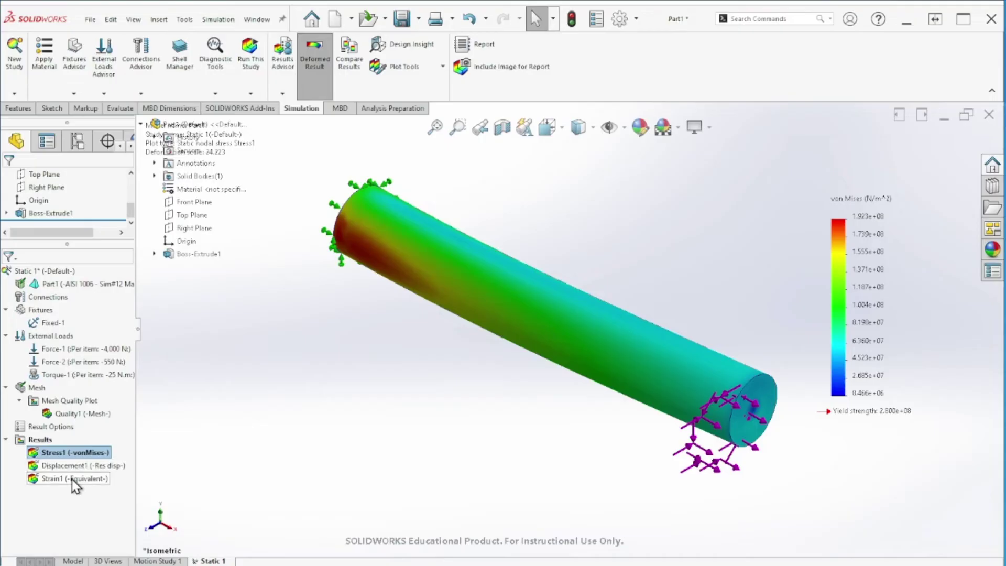
pyautogui.click(76, 464)
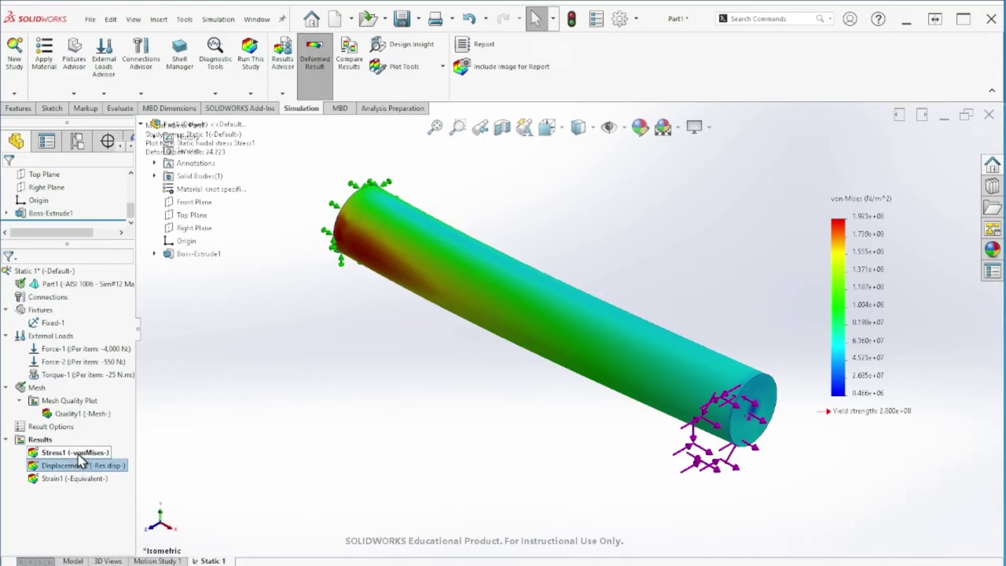
pyautogui.click(79, 455)
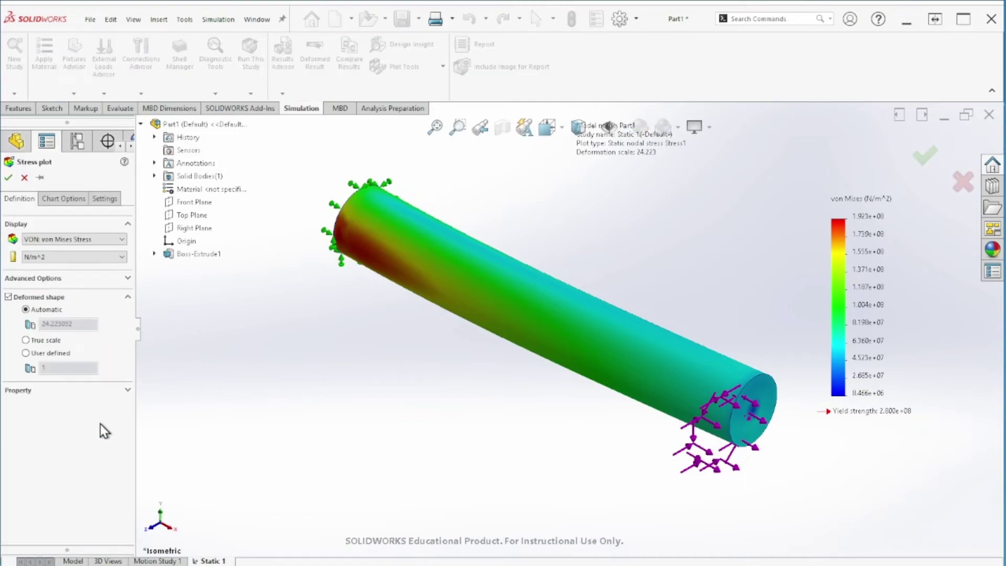
# - Show the stress plot in N/mm^2 (MPa) with a floating-format legend reduced to whole numbers
pyautogui.click(52, 260)
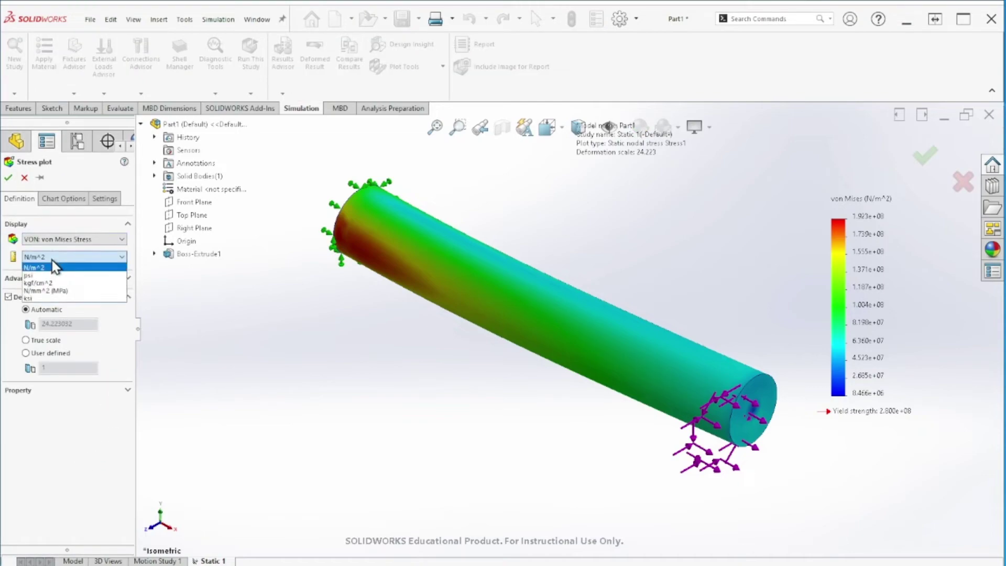
pyautogui.click(93, 292)
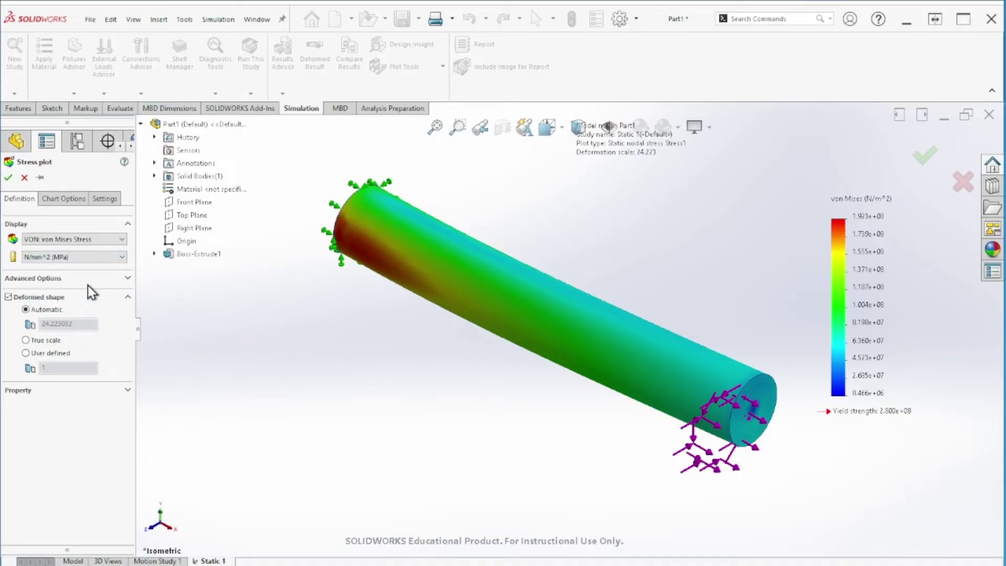
pyautogui.click(67, 195)
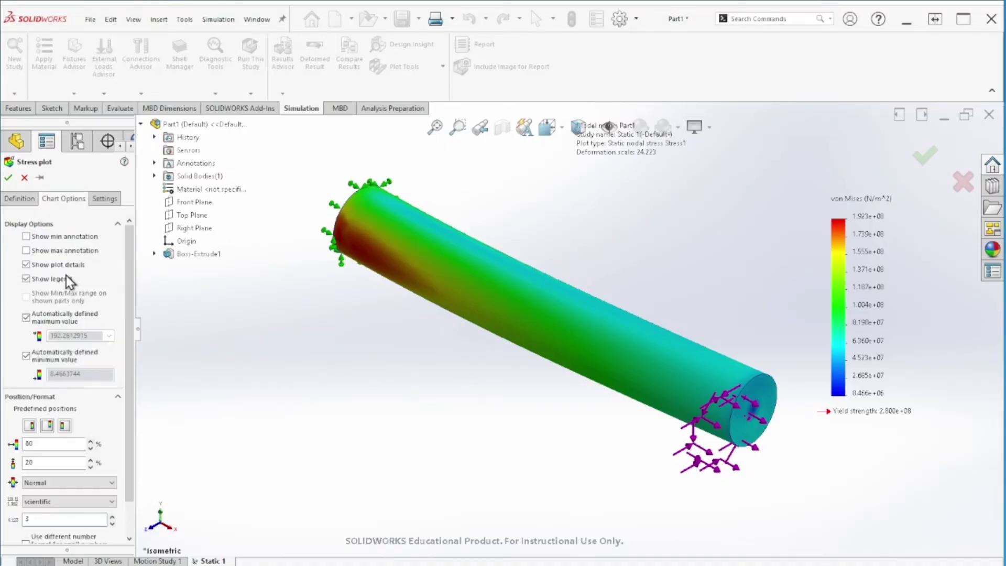
pyautogui.moveTo(134, 297); pyautogui.dragTo(134, 323)
pyautogui.click(78, 463)
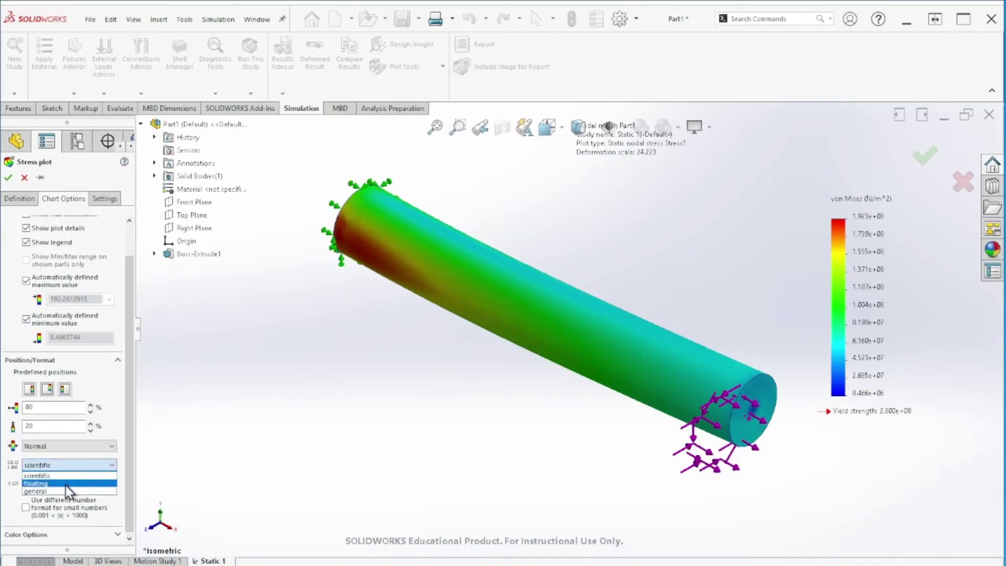
pyautogui.click(65, 483)
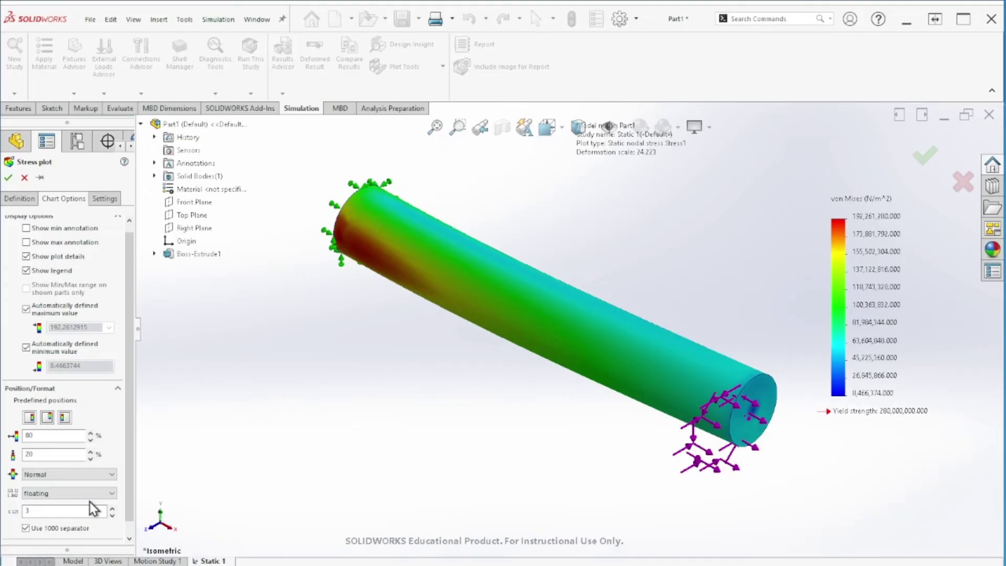
pyautogui.click(113, 515)
pyautogui.click(112, 516)
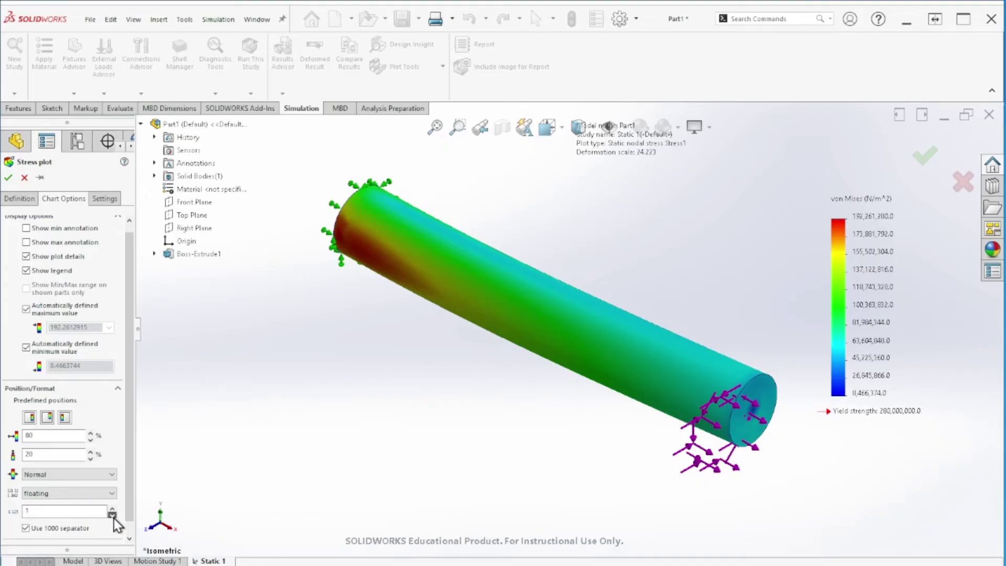
pyautogui.click(112, 516)
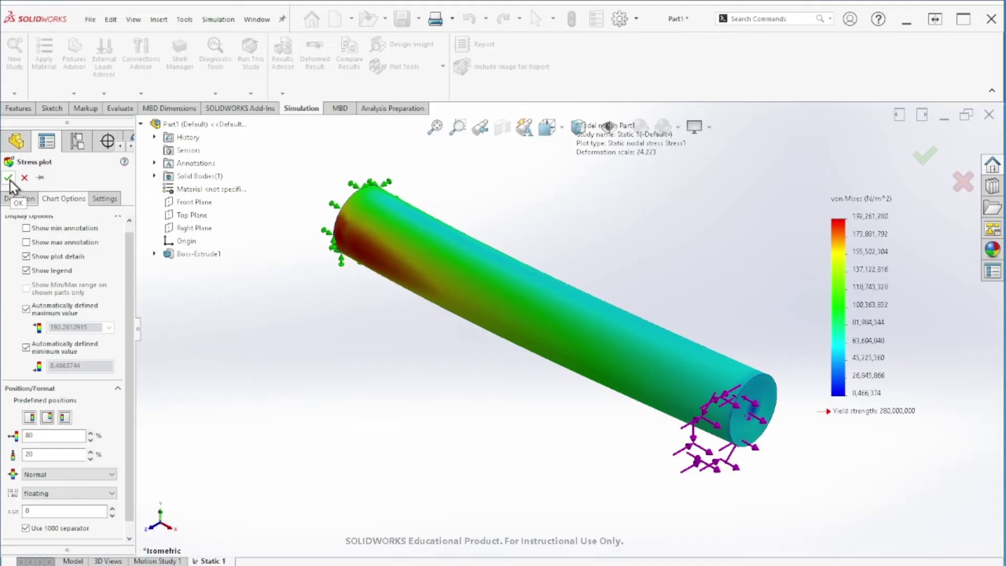
pyautogui.click(15, 198)
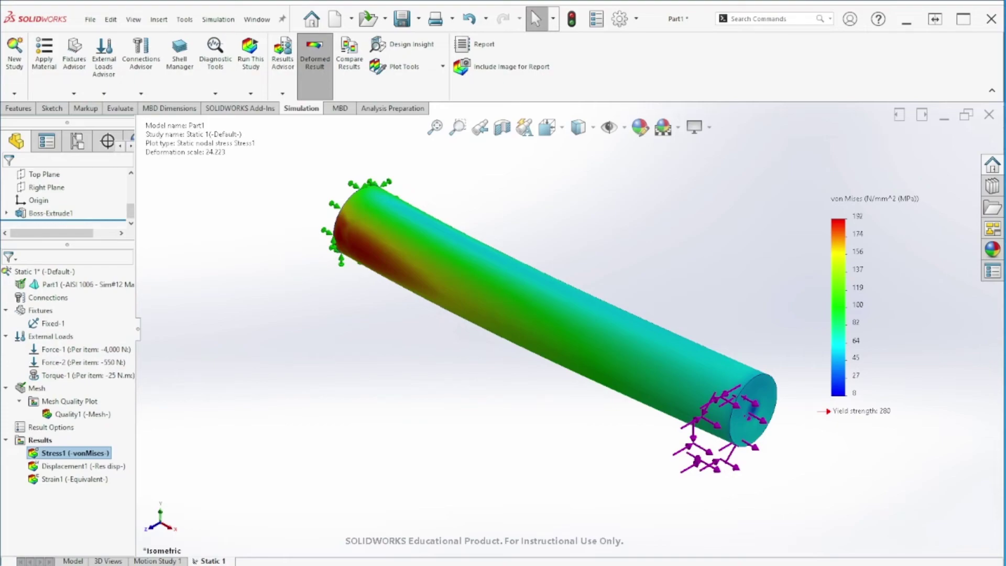
# - Review the Problem.PNG figure, then return to the rod's von Mises stress plot in SOLIDWORKS
pyautogui.hotkey('alt', 'Tab')
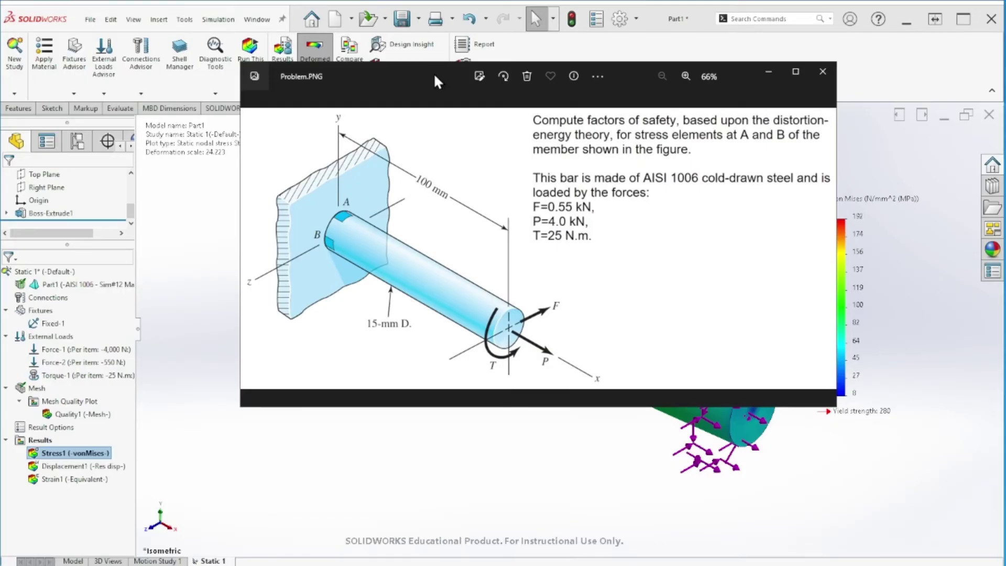
pyautogui.hotkey('alt', 'Tab')
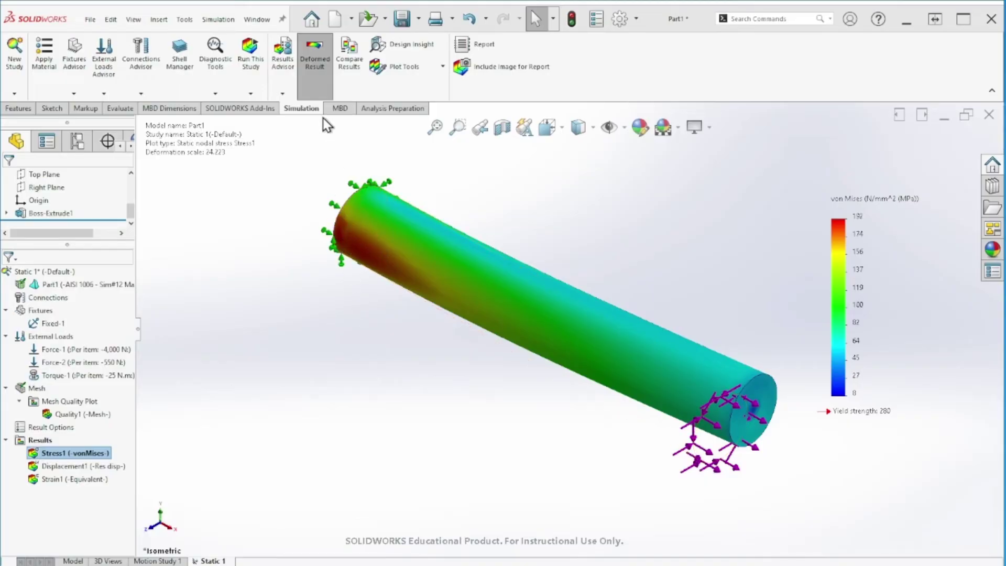
pyautogui.click(424, 68)
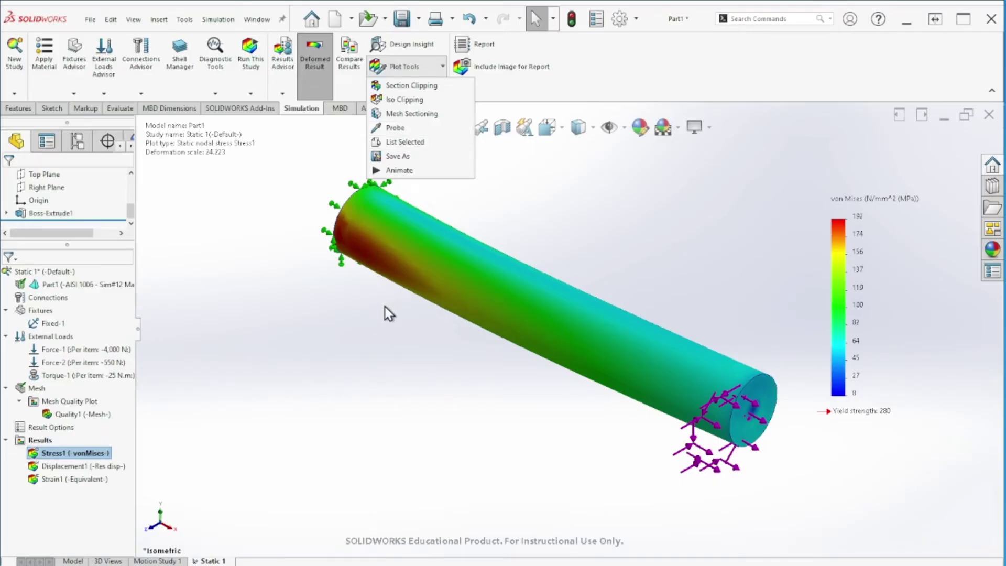
pyautogui.click(397, 328)
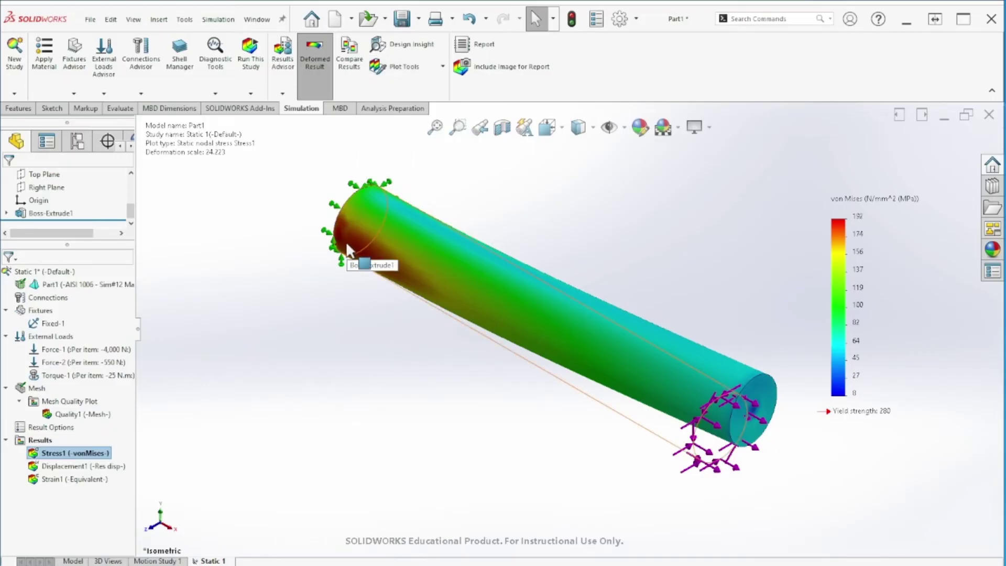
pyautogui.press('space')
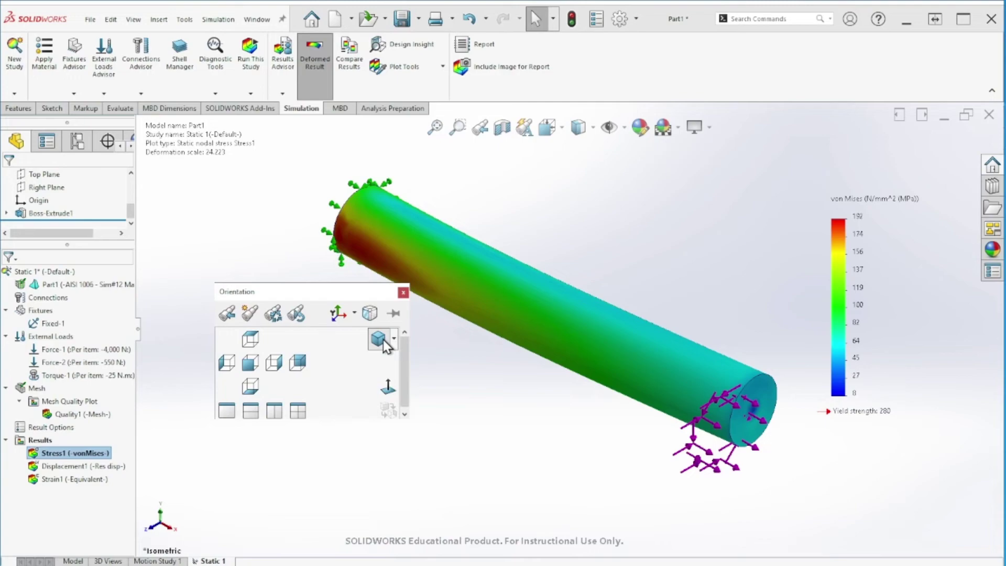
# - In Front view, probe trial points near the fixed end, including 192 MPa, node 73 and node 4
pyautogui.click(250, 362)
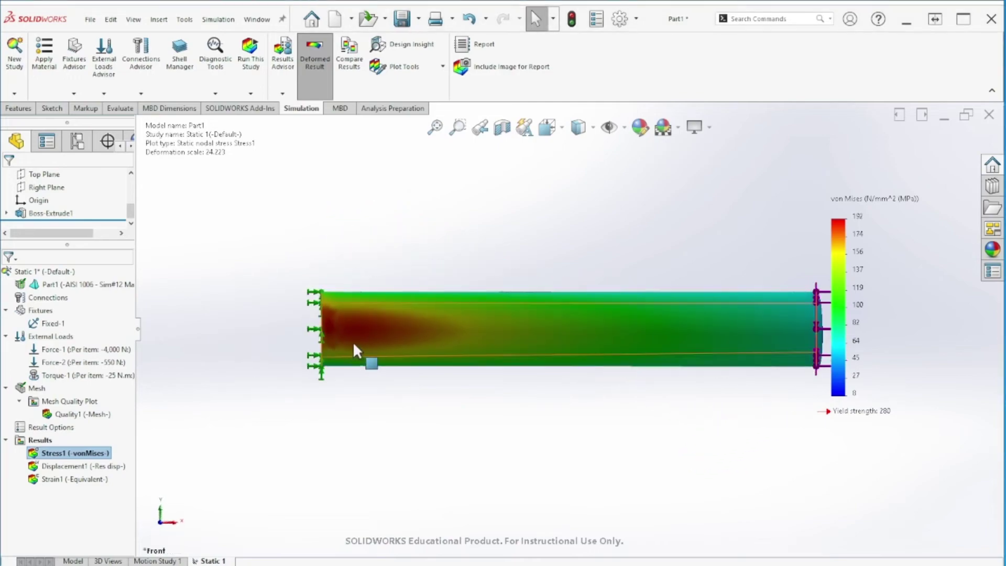
pyautogui.scroll(-7, 355, 337)
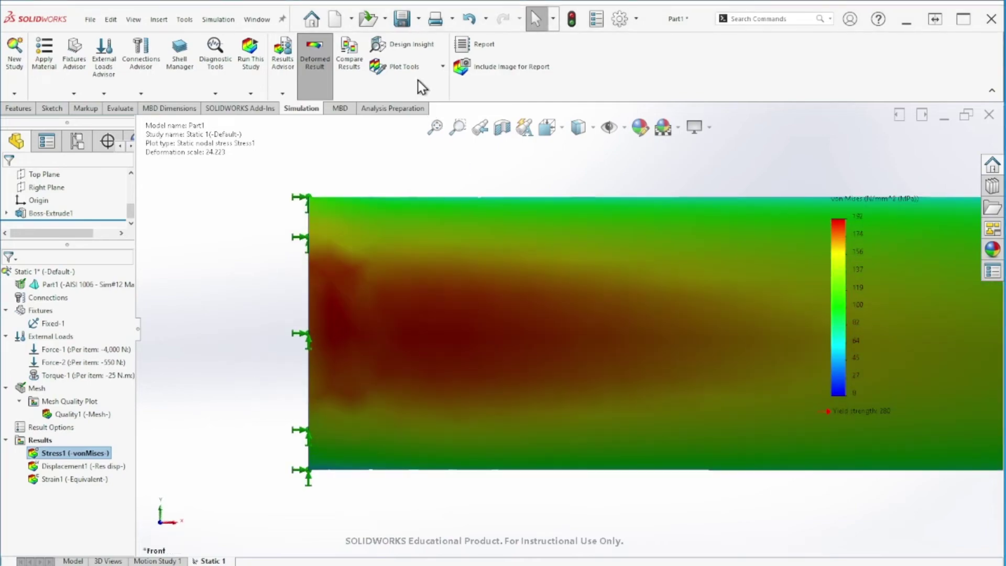
pyautogui.click(404, 67)
pyautogui.click(410, 128)
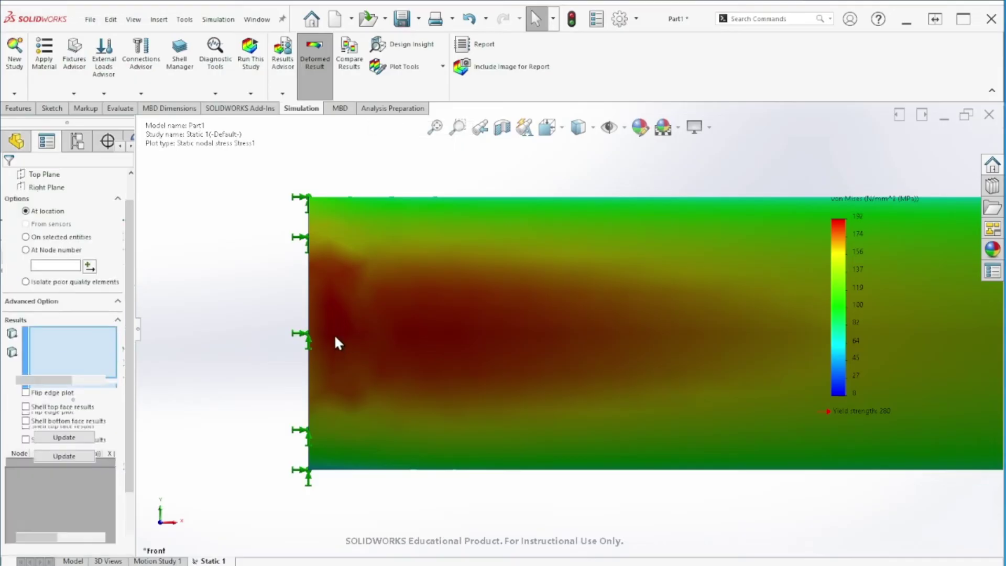
pyautogui.click(334, 332)
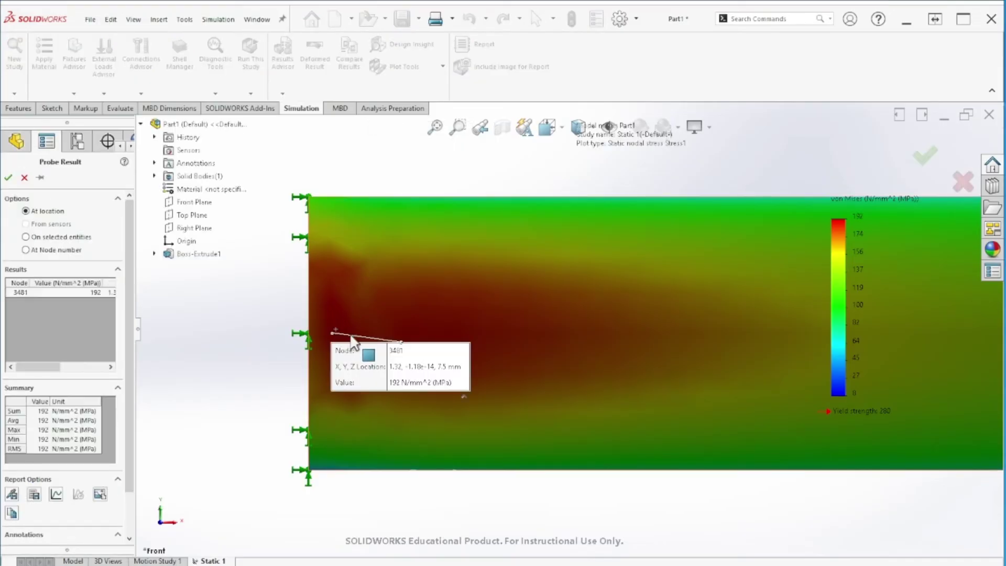
pyautogui.moveTo(351, 377); pyautogui.dragTo(243, 235)
pyautogui.click(359, 332)
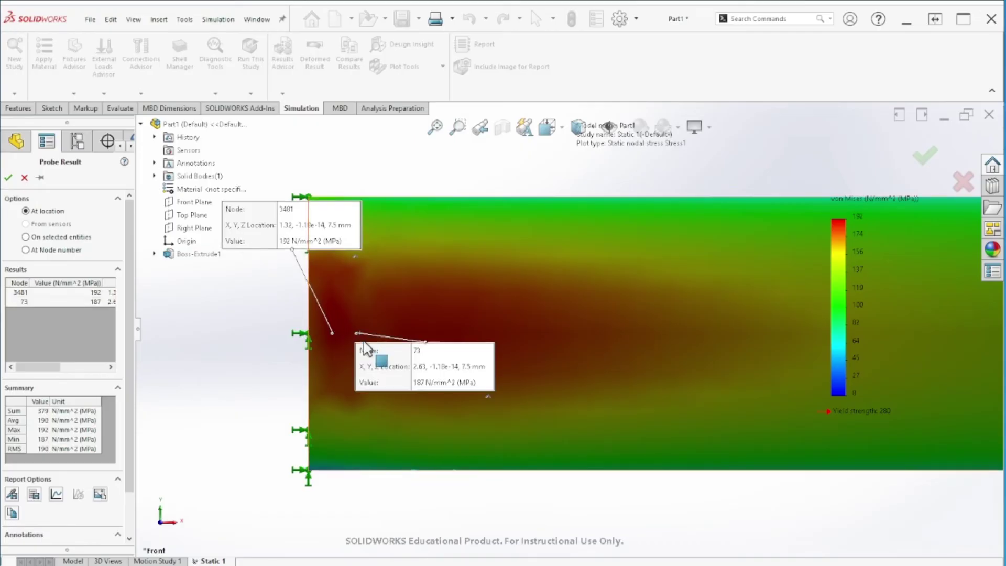
pyautogui.moveTo(351, 382); pyautogui.dragTo(290, 438)
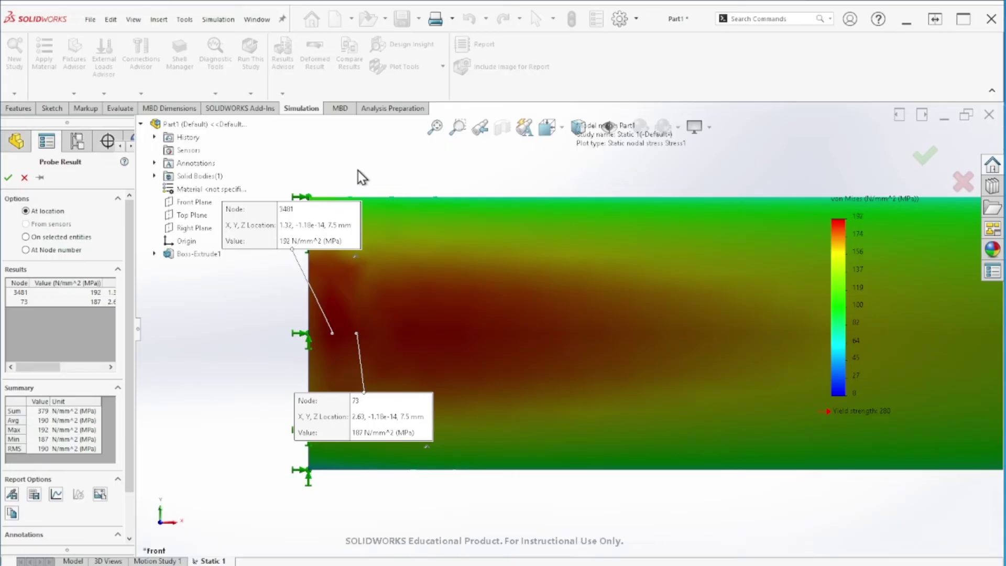
pyautogui.click(317, 330)
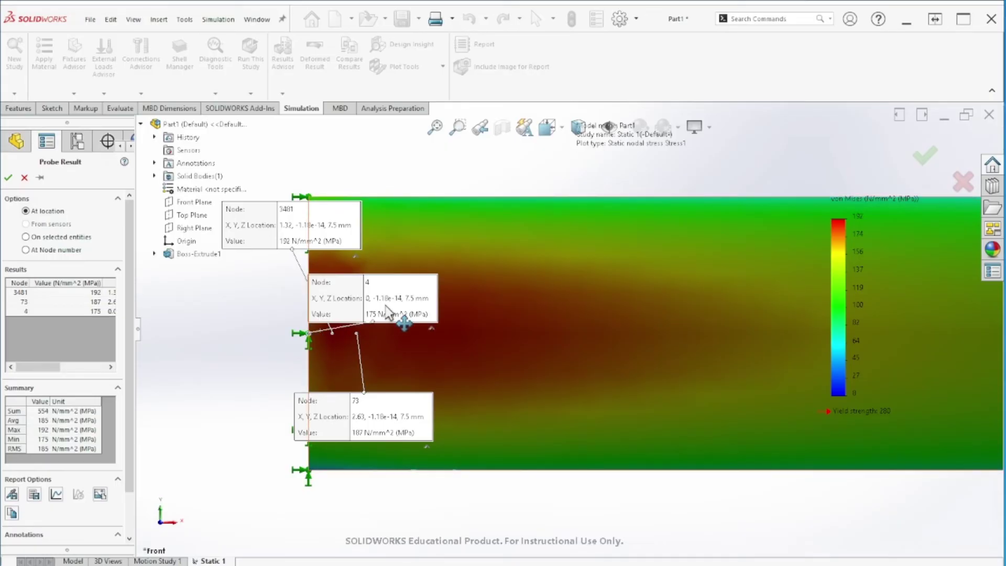
pyautogui.moveTo(404, 315); pyautogui.dragTo(215, 314)
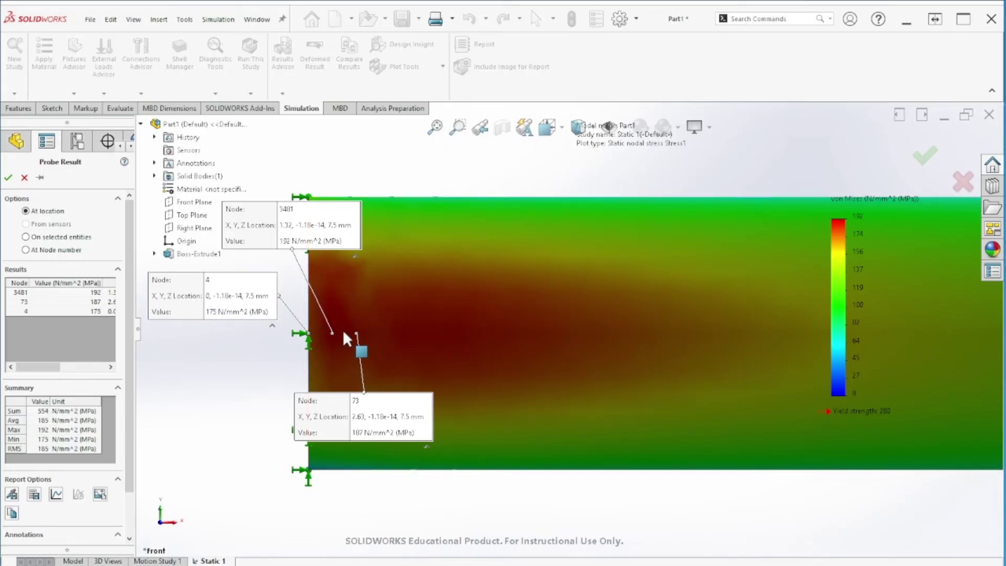
pyautogui.press('Return')
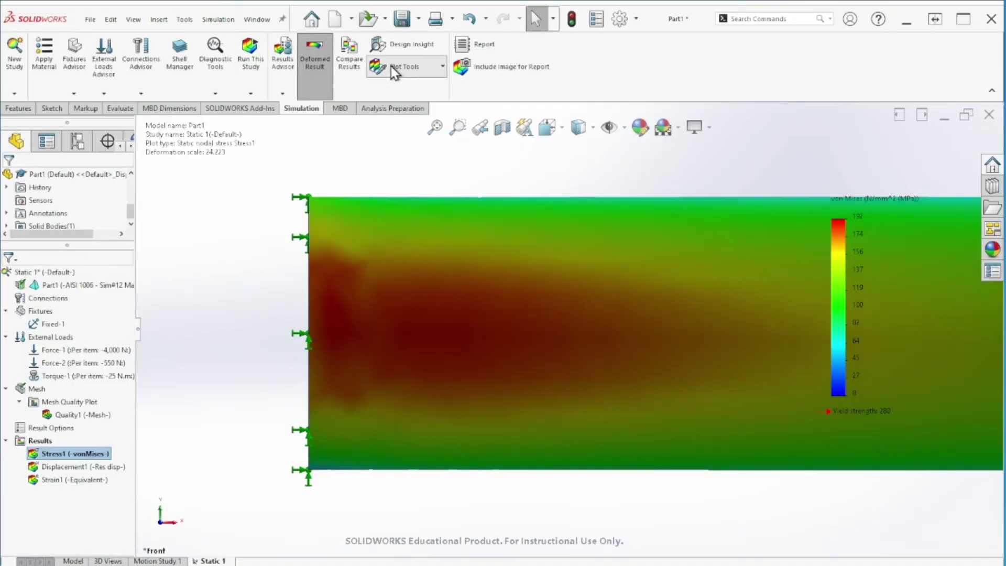
# - Re-probe the fixed end, placing labels for node 3481 (192 MPa) and node 4689 (183 MPa)
pyautogui.click(391, 66)
pyautogui.click(411, 127)
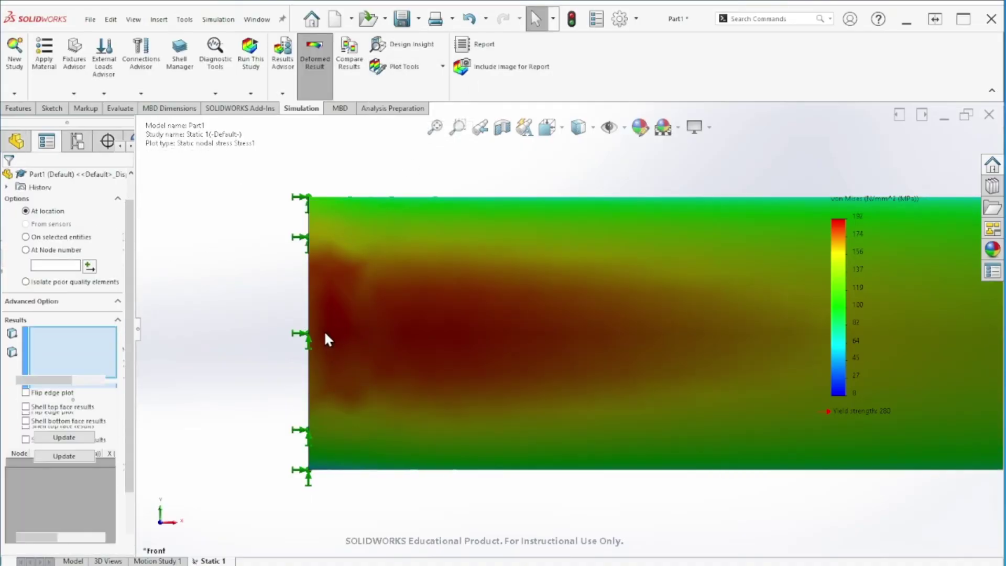
pyautogui.click(331, 333)
pyautogui.moveTo(405, 378); pyautogui.dragTo(221, 242)
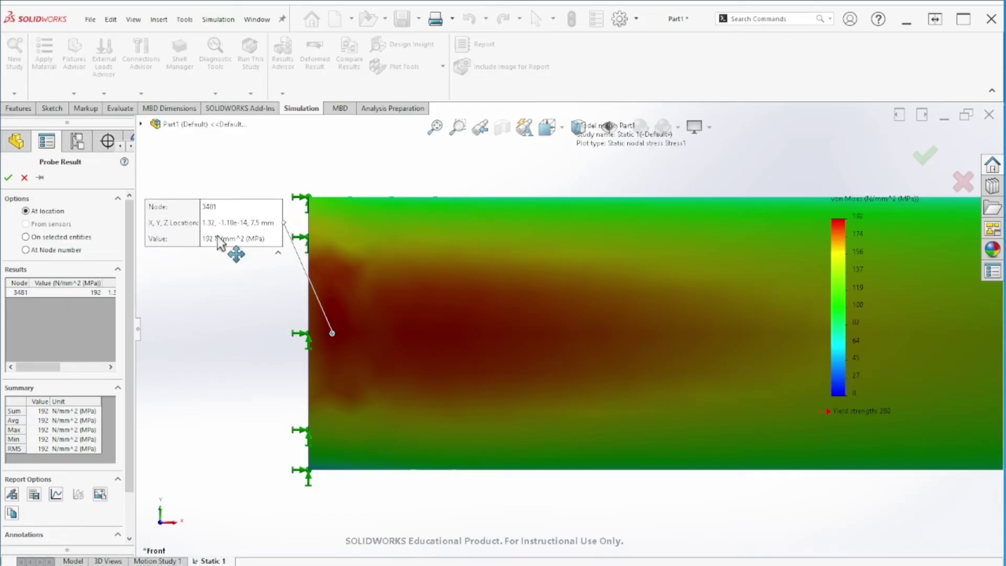
pyautogui.click(332, 357)
pyautogui.moveTo(412, 399); pyautogui.dragTo(228, 365)
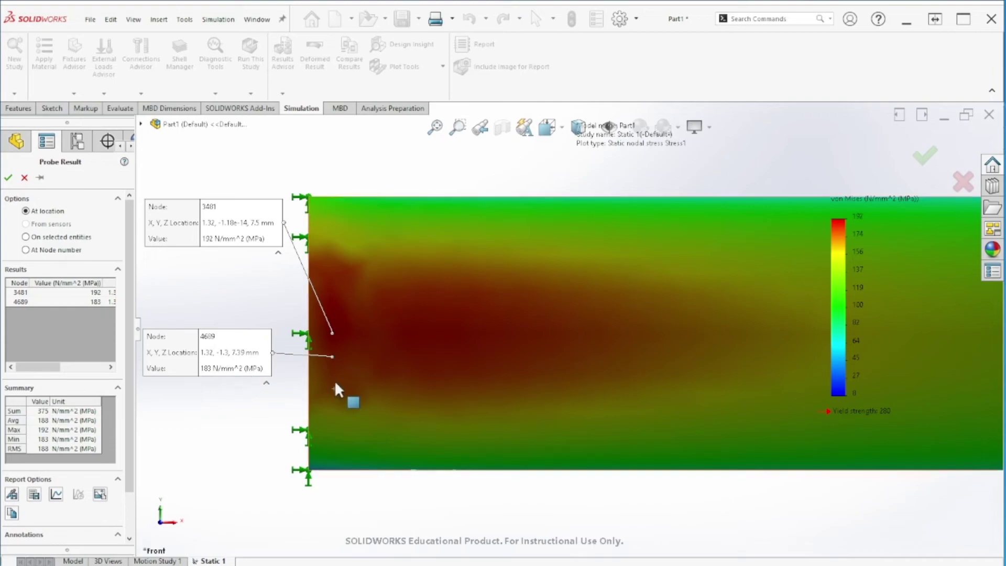
pyautogui.scroll(3, 367, 360)
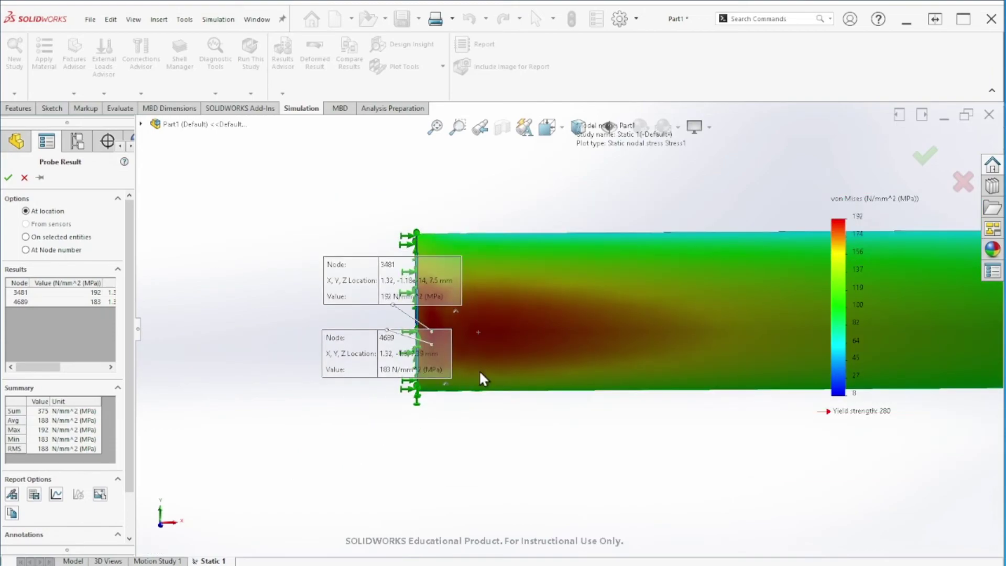
# - Close the previous probes and reorient the rod to the Top view
pyautogui.press('Return')
pyautogui.press('space')
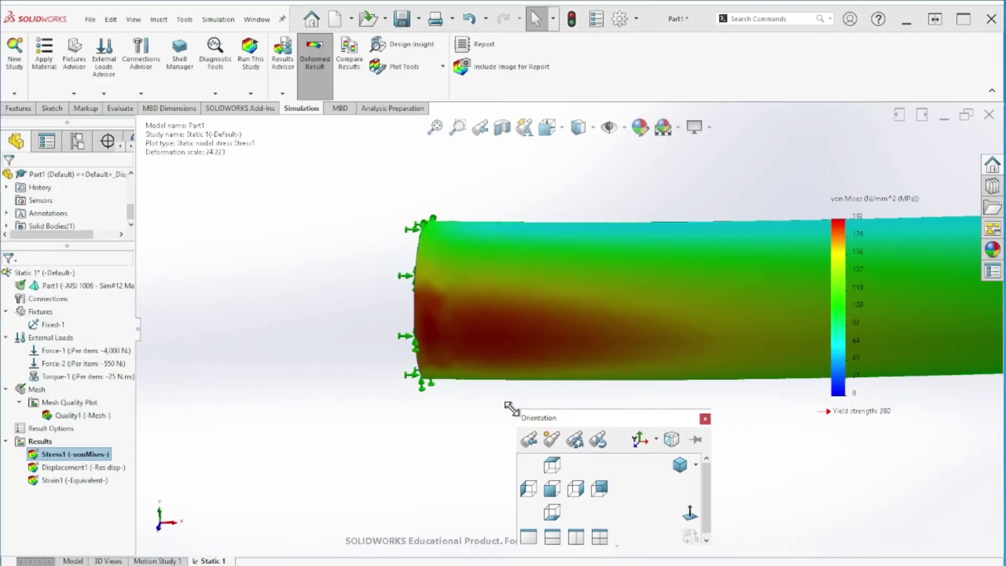
pyautogui.moveTo(511, 408); pyautogui.dragTo(550, 356, button='middle')
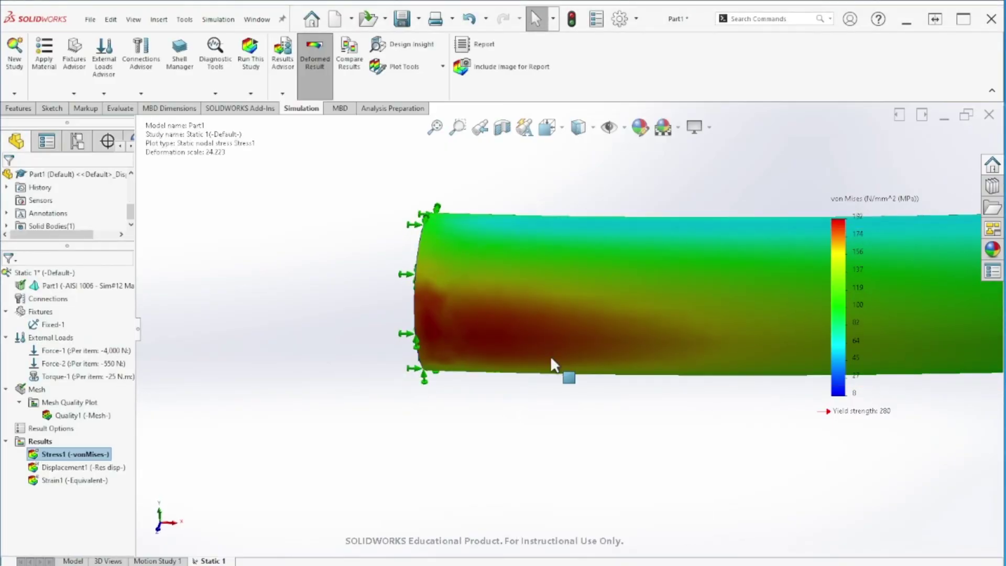
pyautogui.hotkey('ctrl', '7')
pyautogui.press('space')
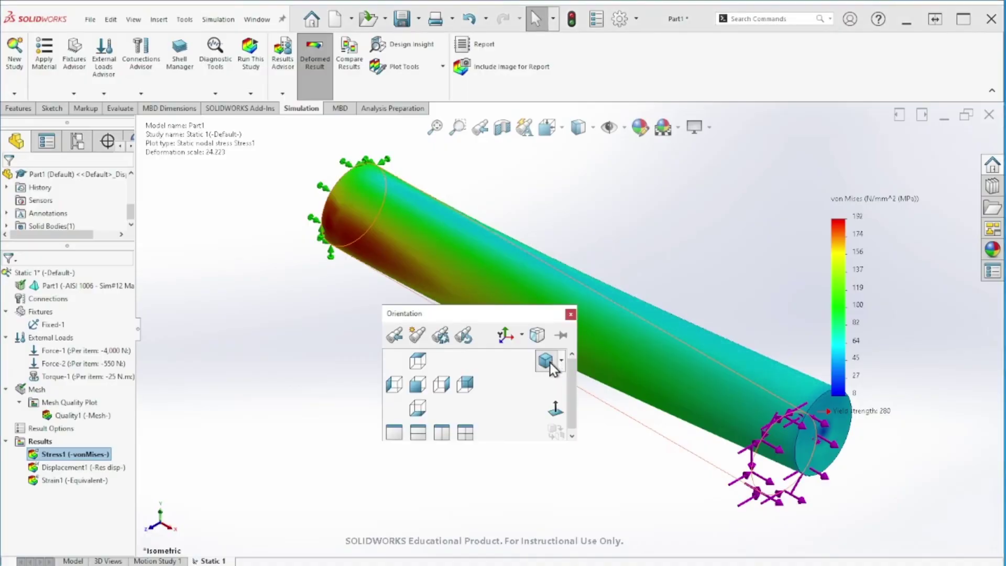
pyautogui.click(413, 362)
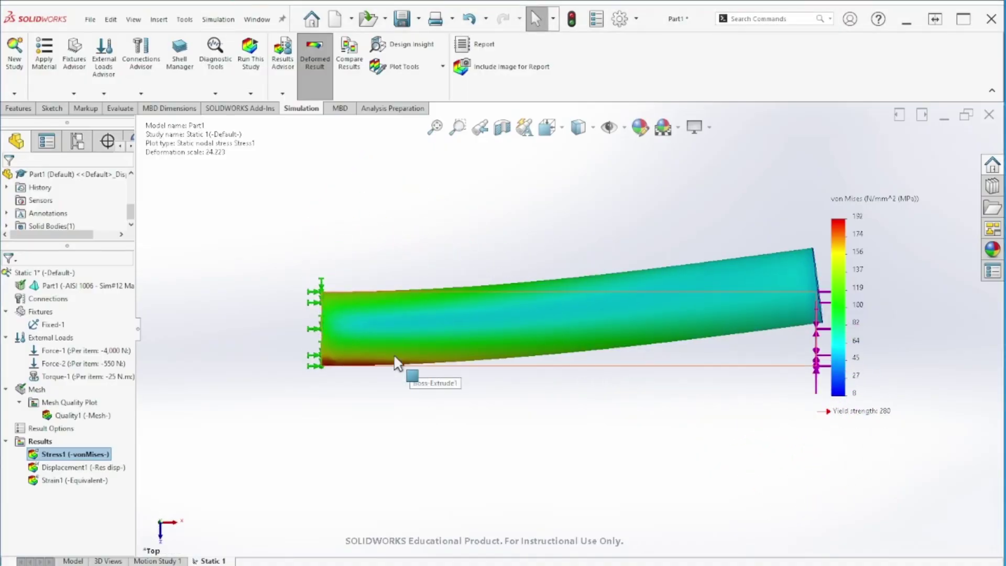
pyautogui.scroll(-8, 362, 335)
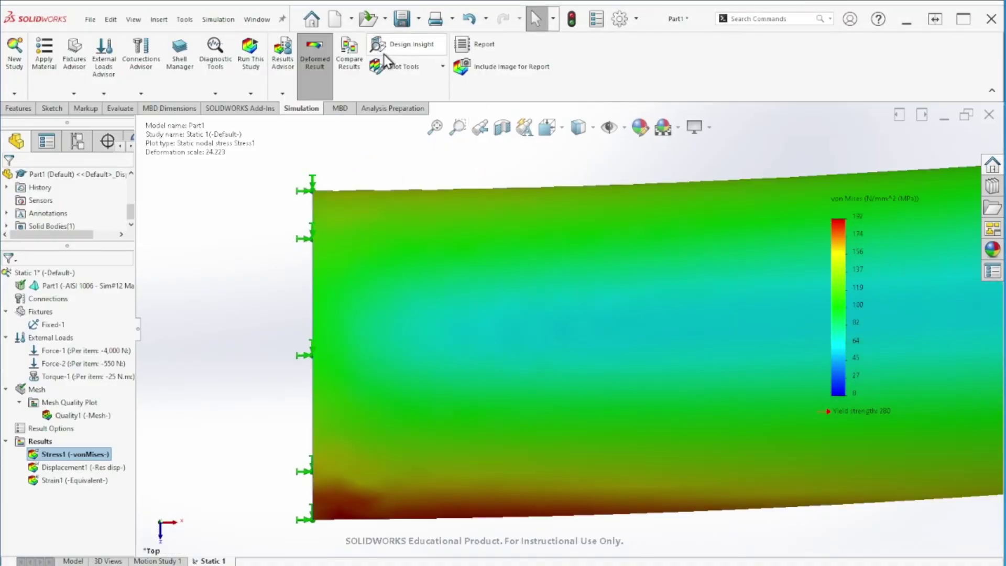
# - Probe node 12109 (78 MPa) and node 135 (83 MPa) near the fixed end, moving their callouts aside
pyautogui.click(396, 67)
pyautogui.click(410, 127)
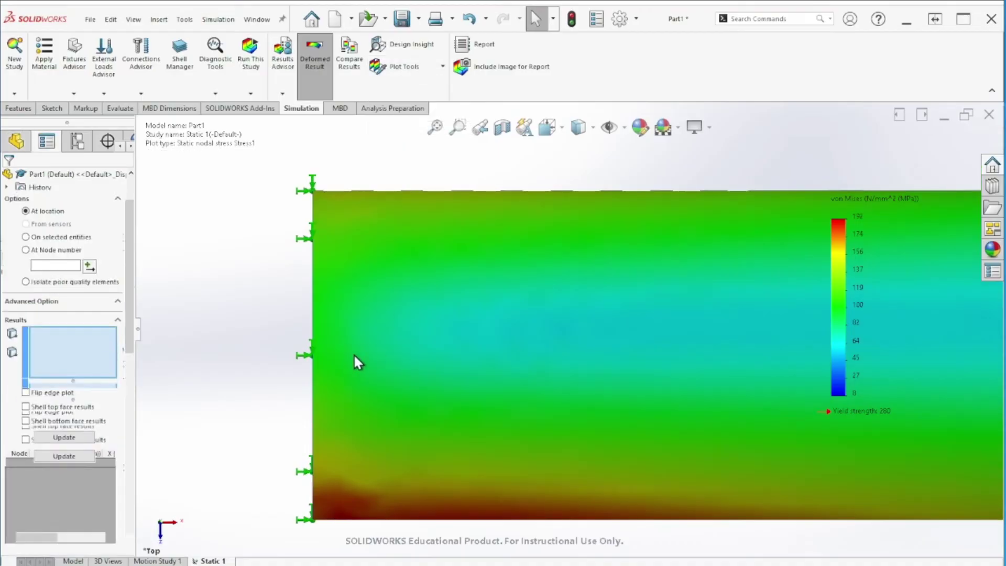
pyautogui.click(362, 328)
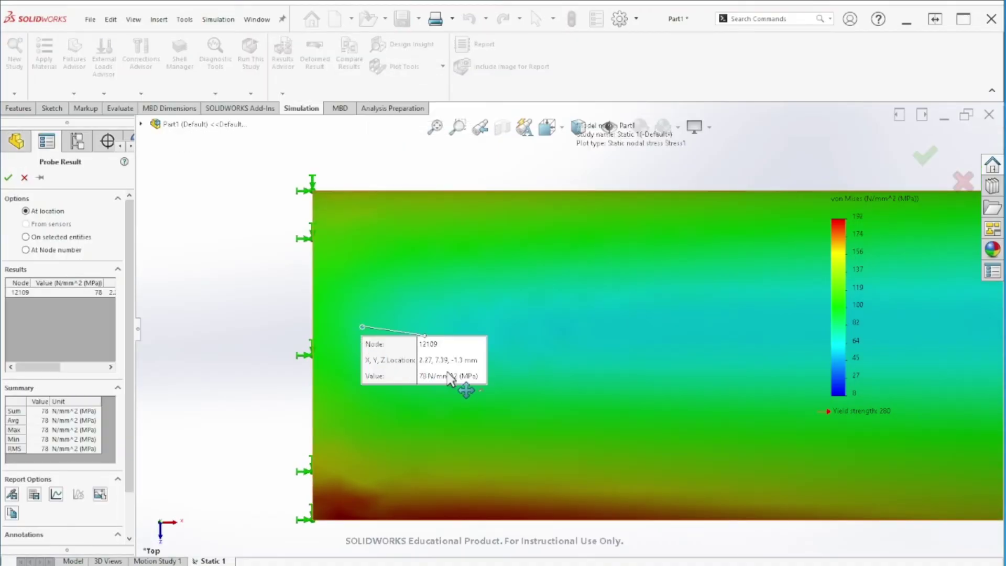
pyautogui.moveTo(449, 376); pyautogui.dragTo(291, 272)
pyautogui.click(362, 355)
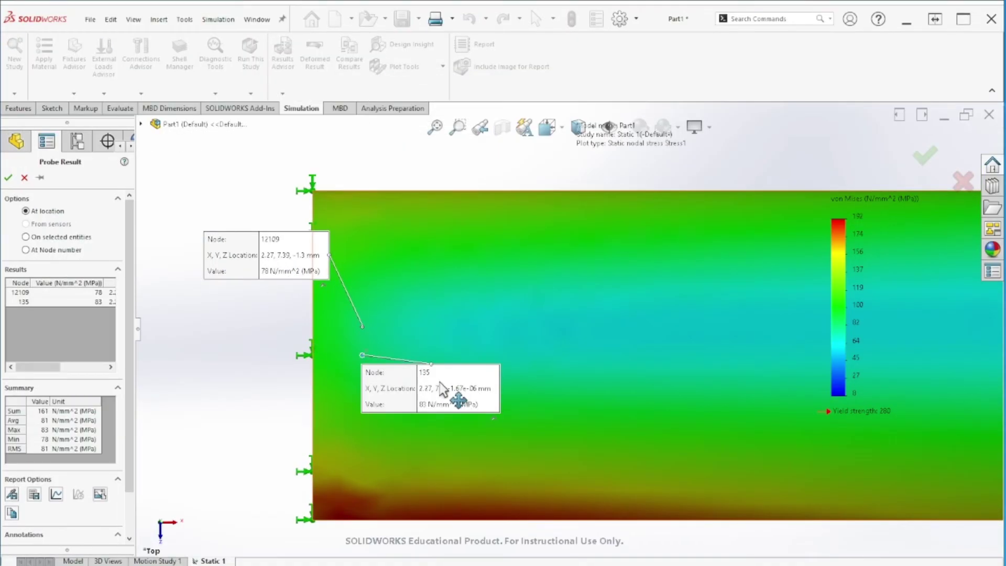
pyautogui.moveTo(456, 414); pyautogui.dragTo(343, 419)
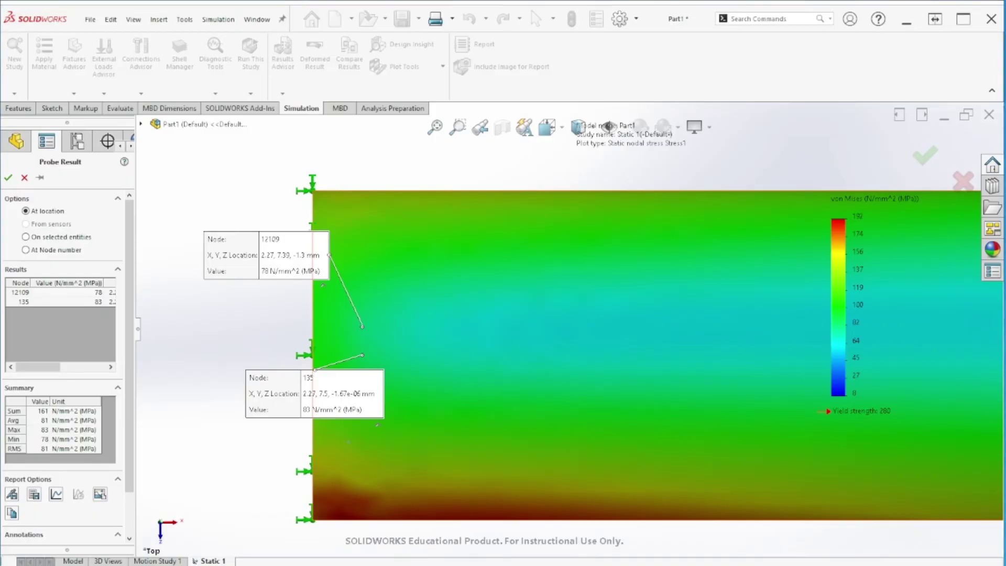
# - Bring up Solution.PNG showing Element A FOS 3.685 and Element B FOS 1.4026
pyautogui.hotkey('alt', 'Tab')
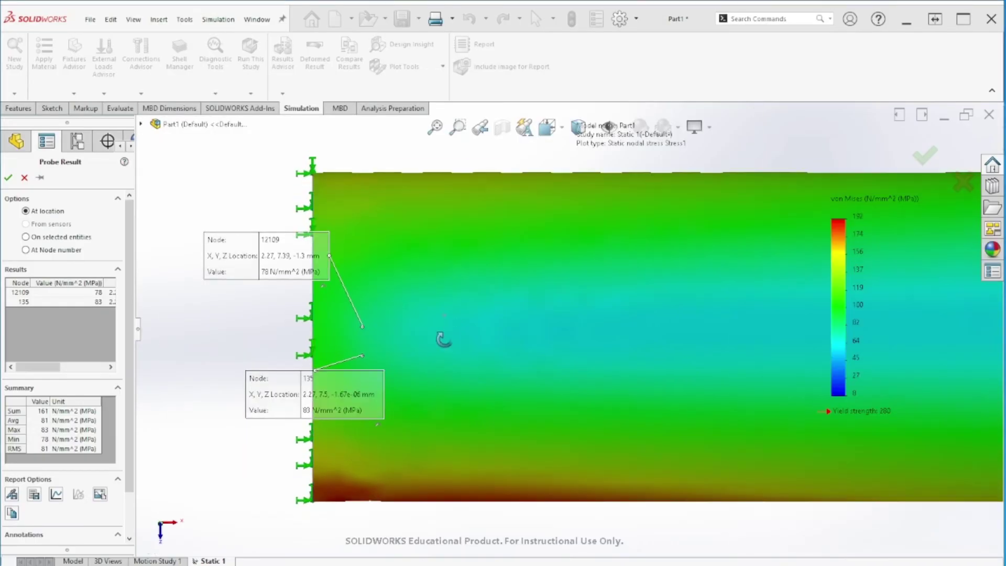
# - Close the solution image and probe results, returning the rod to isometric view
pyautogui.press('Escape')
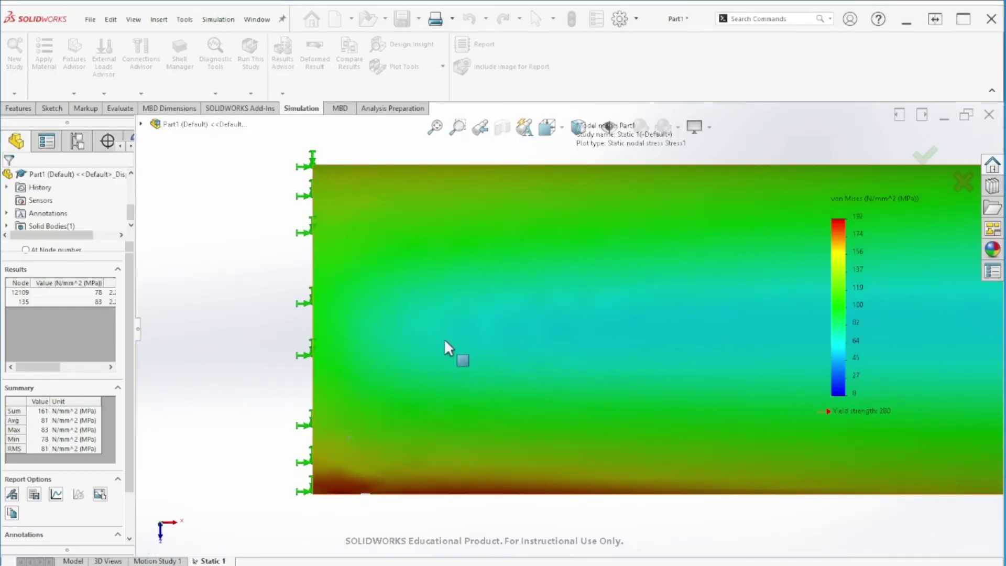
pyautogui.press('f')
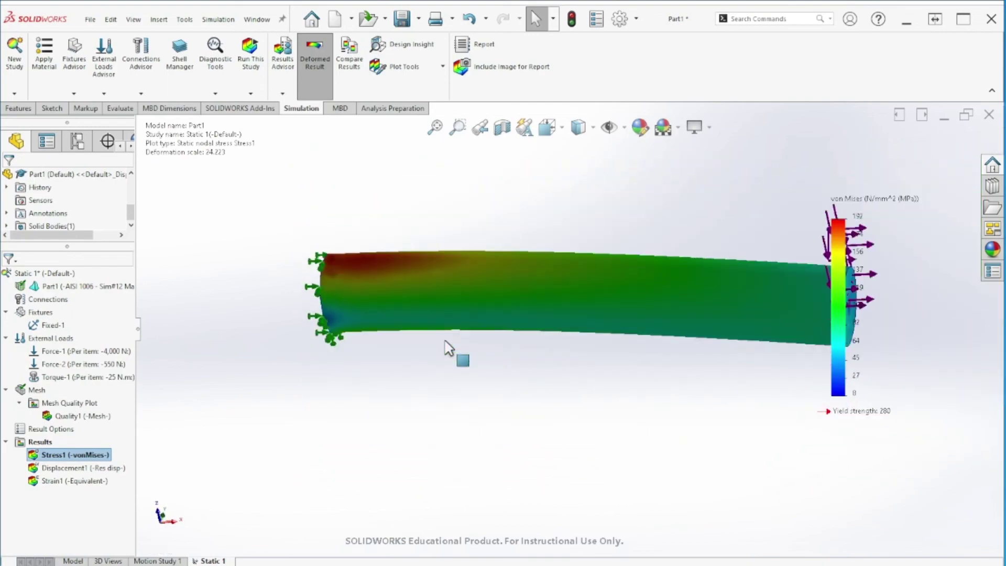
pyautogui.hotkey('ctrl', '7')
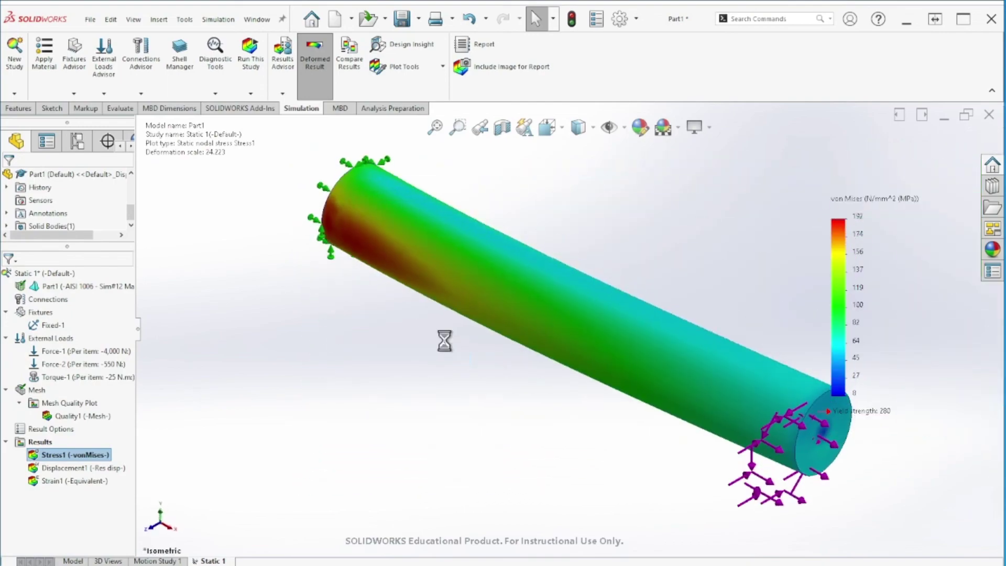
# - Define a Factor of Safety plot for Static 1 based on Max von Mises Stress
pyautogui.rightClick(37, 442)
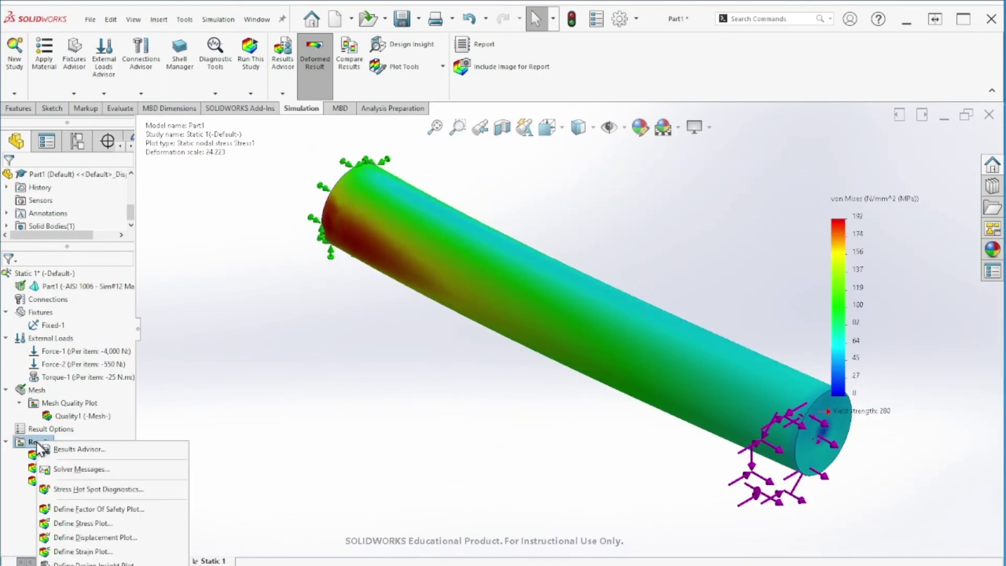
pyautogui.click(136, 511)
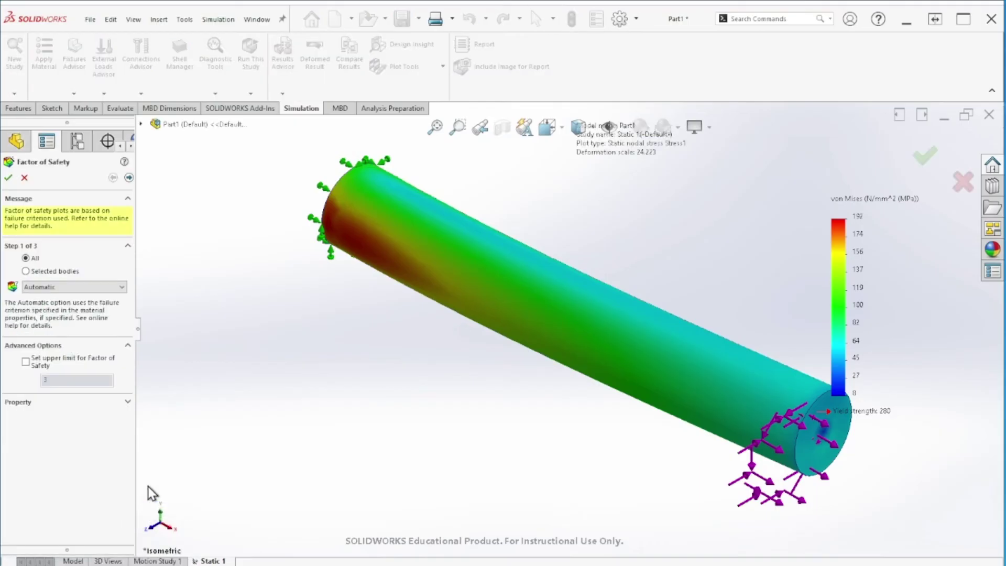
pyautogui.click(55, 288)
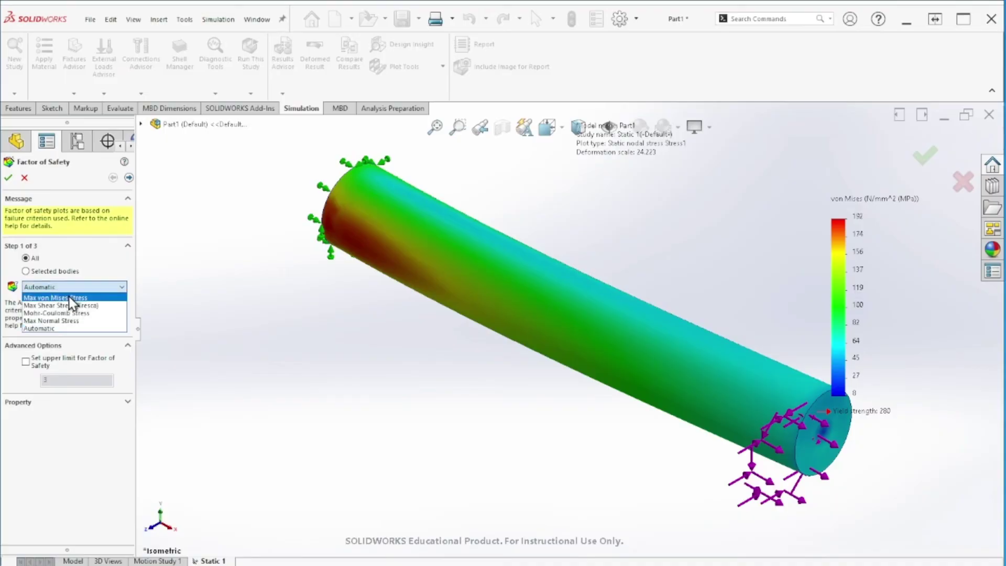
pyautogui.click(70, 298)
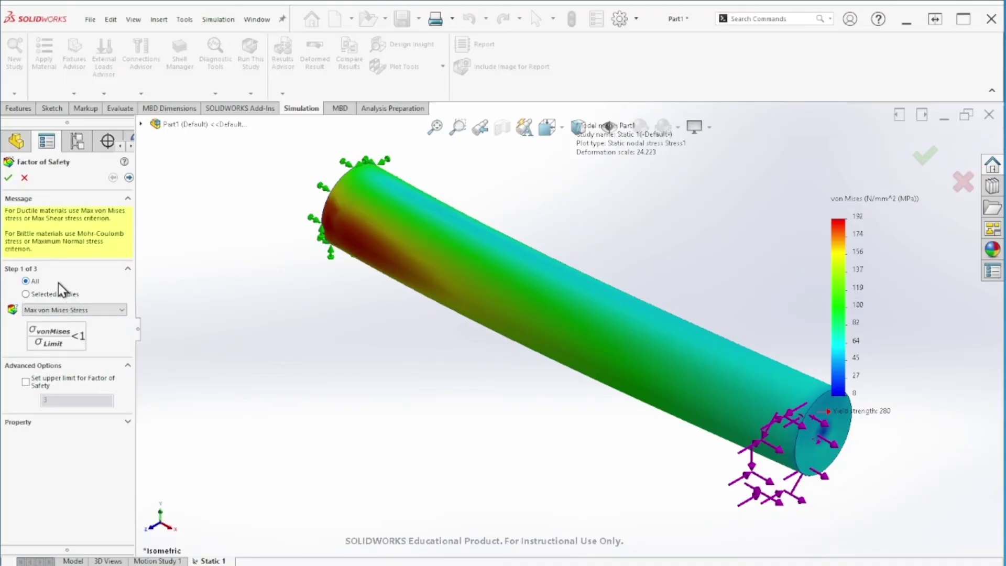
pyautogui.click(9, 179)
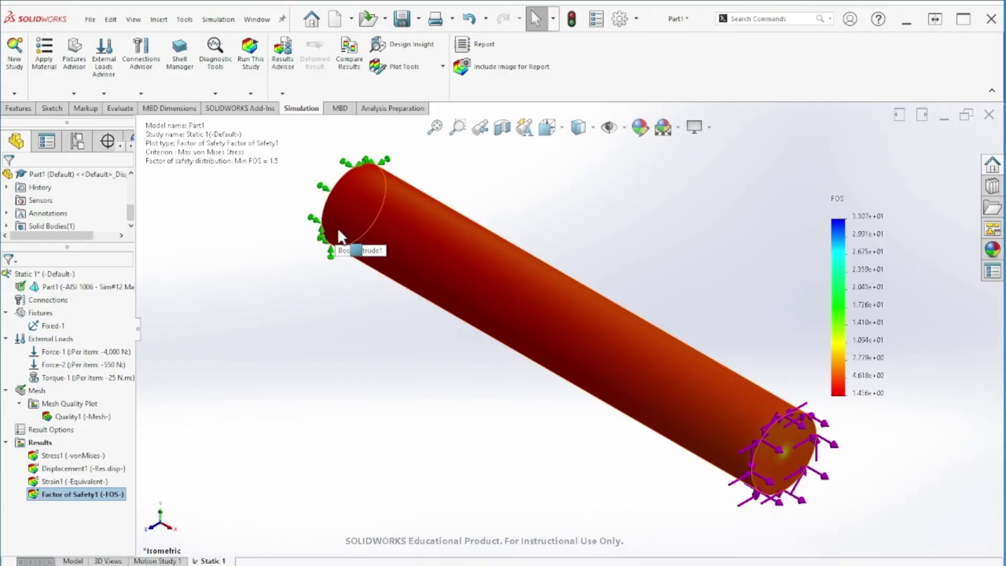
# - In Front view, probe node 73's factor of safety (1.501) at the fixed end, then close the probe
pyautogui.press('space')
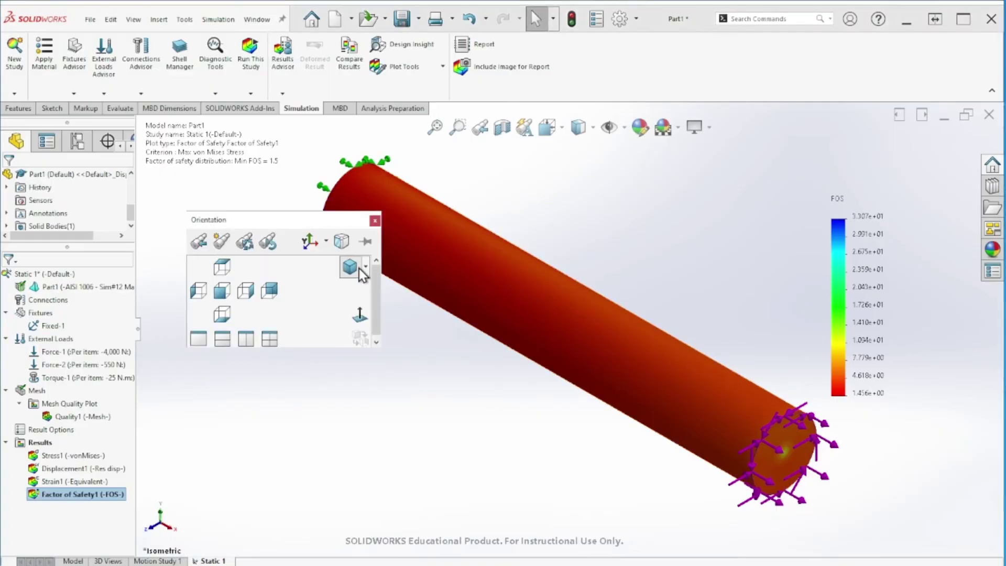
pyautogui.click(219, 290)
pyautogui.scroll(-3, 328, 347)
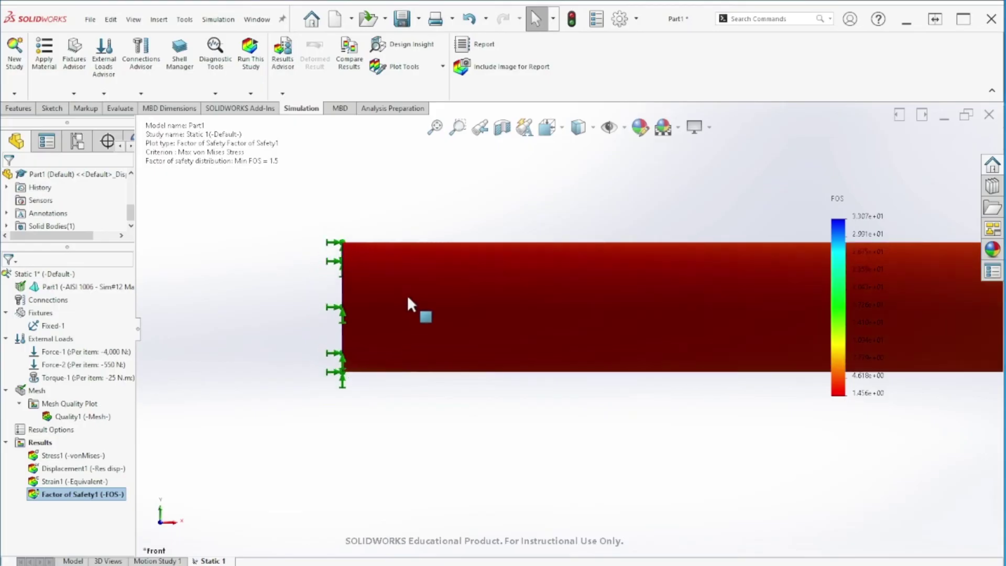
pyautogui.click(403, 66)
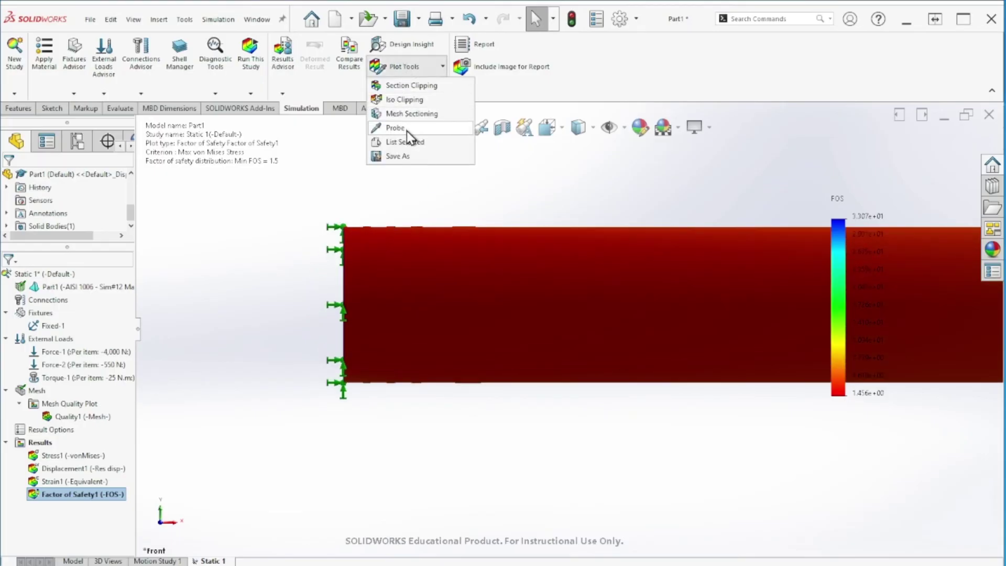
pyautogui.click(407, 129)
pyautogui.click(370, 304)
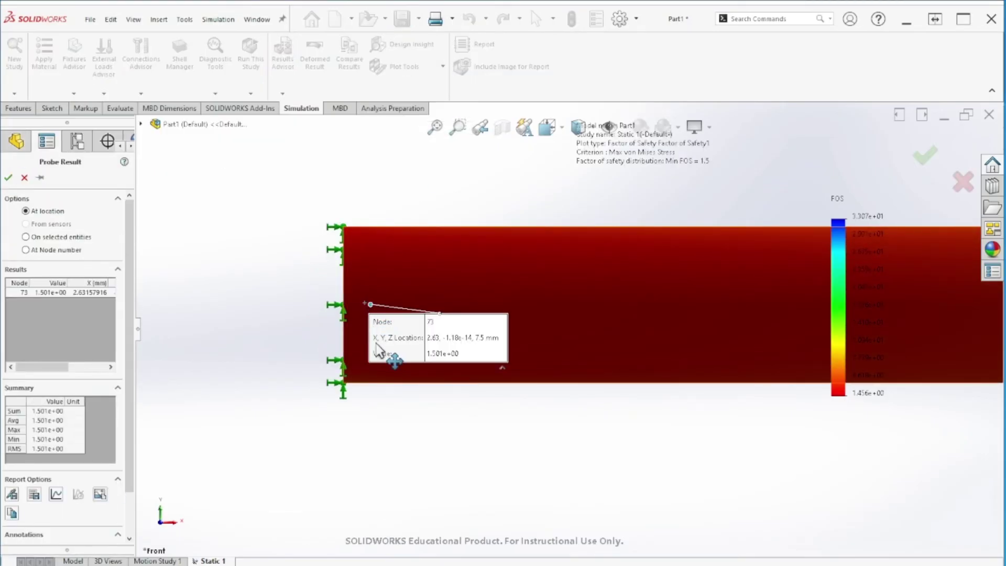
pyautogui.moveTo(376, 346); pyautogui.dragTo(241, 400)
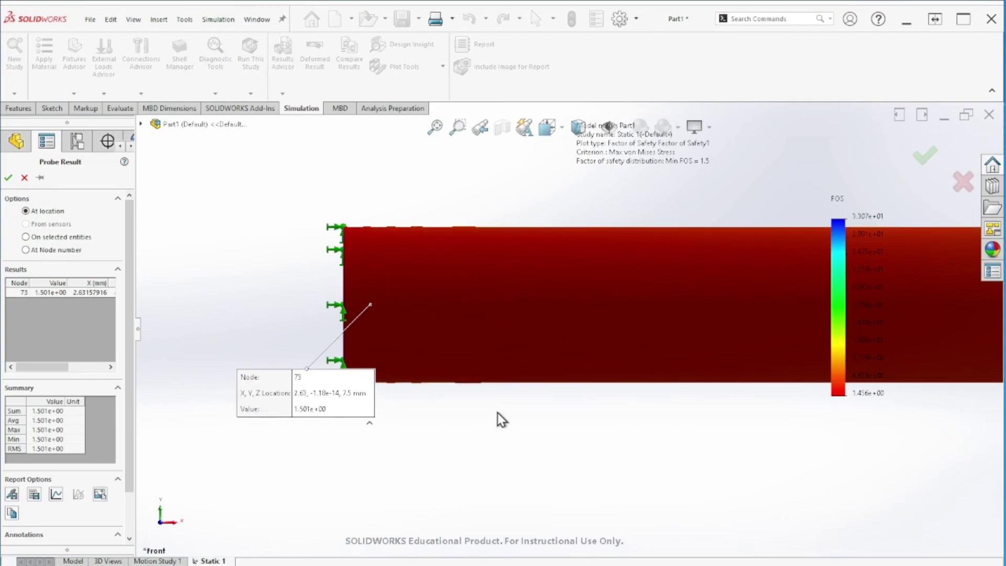
pyautogui.press('Return')
# - Reset the rod to isometric, then switch to the Top view
pyautogui.hotkey('ctrl', '7')
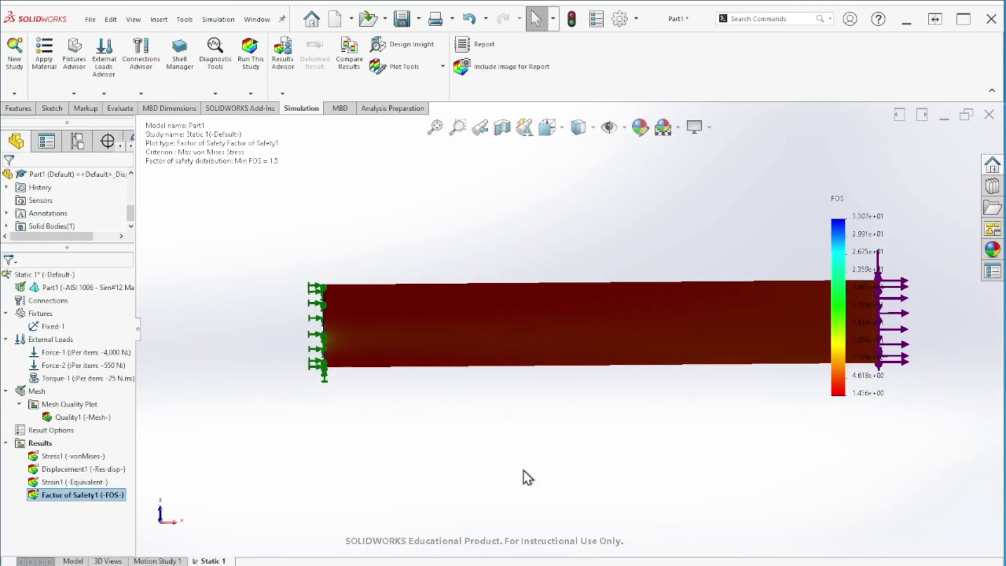
pyautogui.press('space')
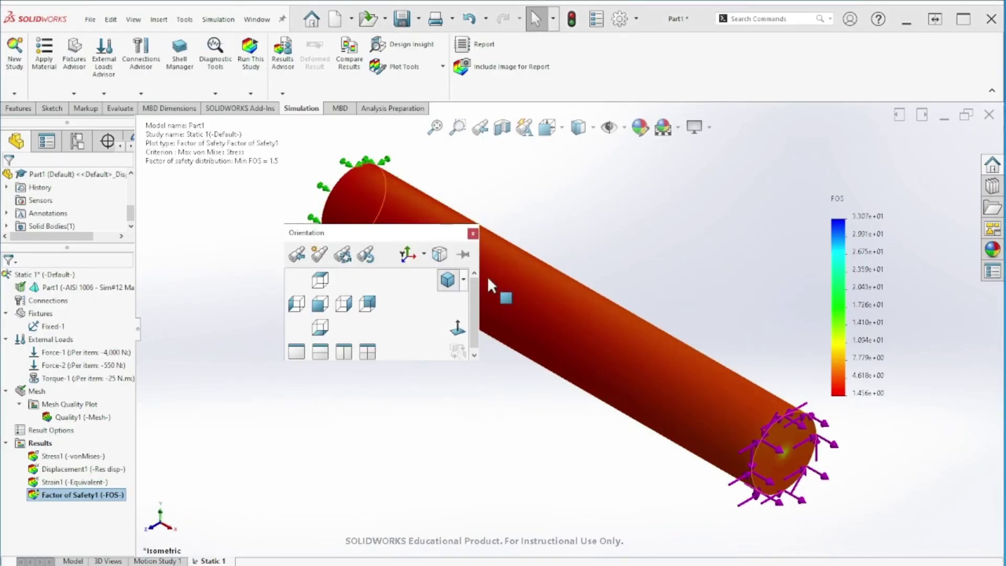
pyautogui.click(332, 260)
# - Probe node 135's factor of safety (3.393) and compare it with Solution.PNG
pyautogui.scroll(-5, 362, 315)
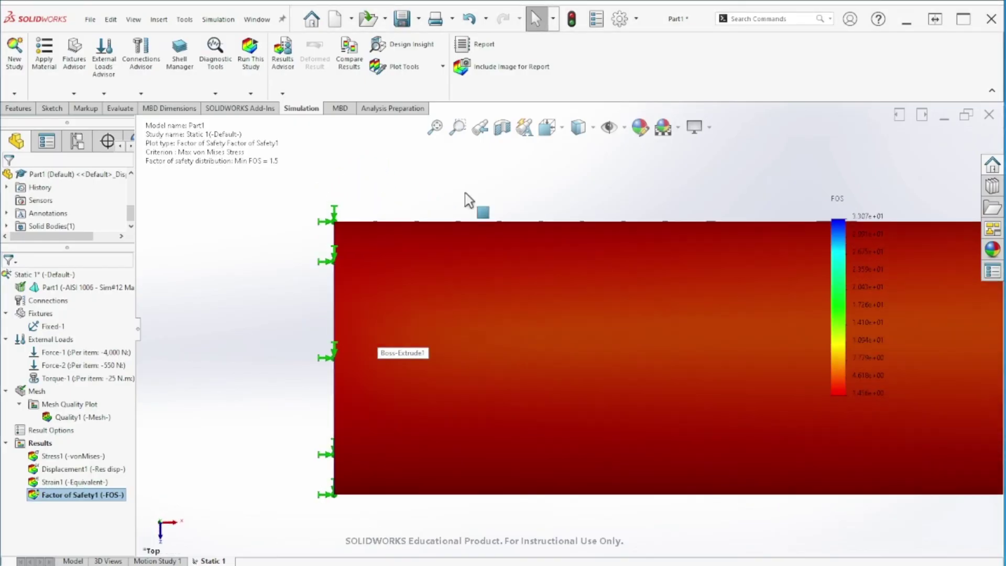
pyautogui.click(404, 67)
pyautogui.click(428, 119)
pyautogui.click(374, 358)
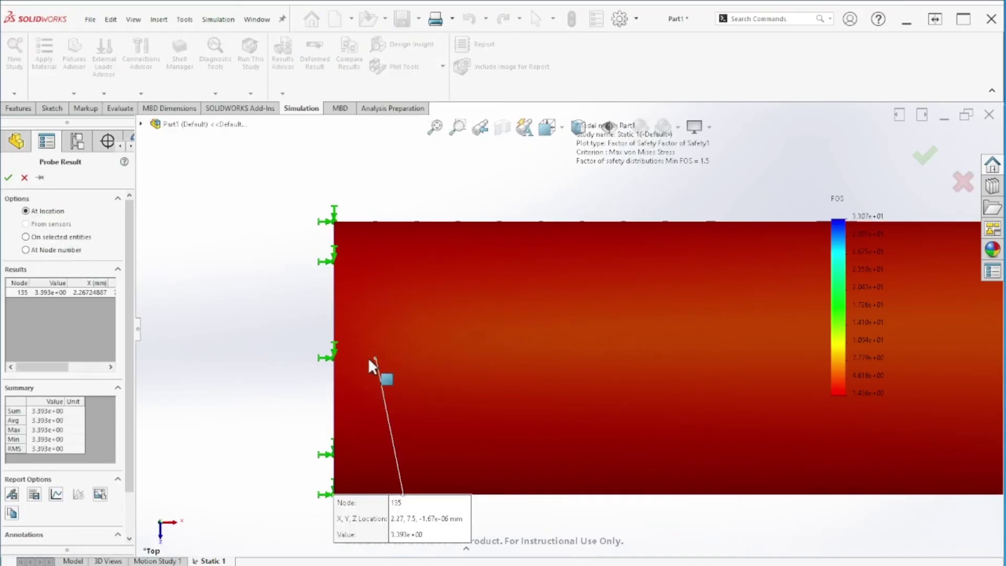
pyautogui.moveTo(373, 373); pyautogui.dragTo(265, 203)
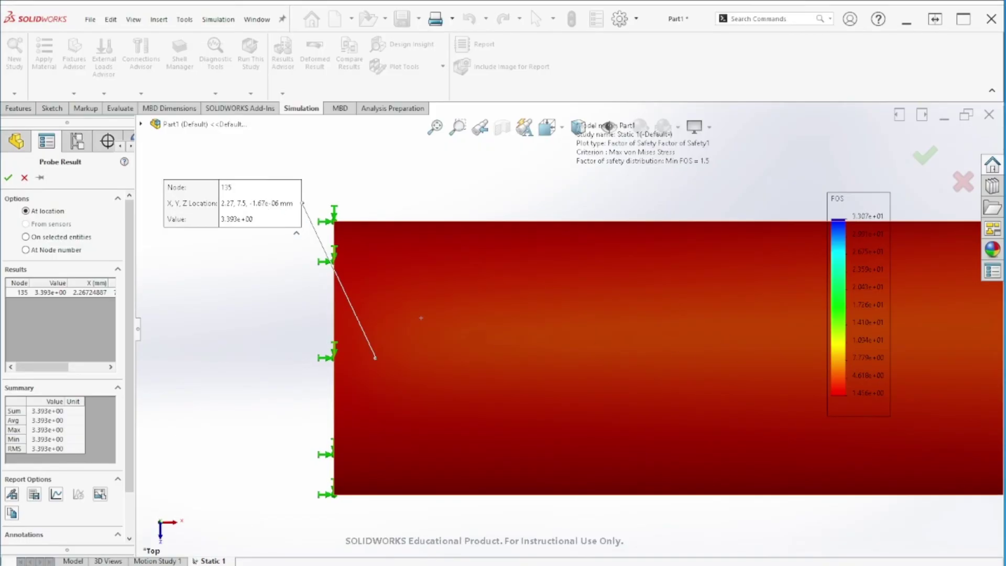
pyautogui.moveTo(1004, 218); pyautogui.dragTo(323, 99)
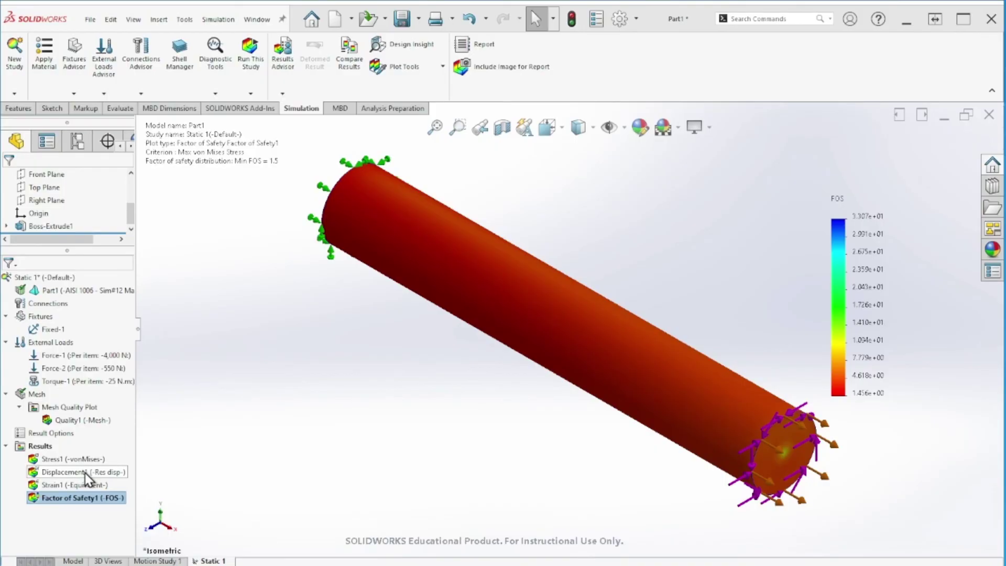
# - Display the Displacement1 resultant displacement plot, peaking around 0.41 mm at the free end
pyautogui.doubleClick(85, 473)
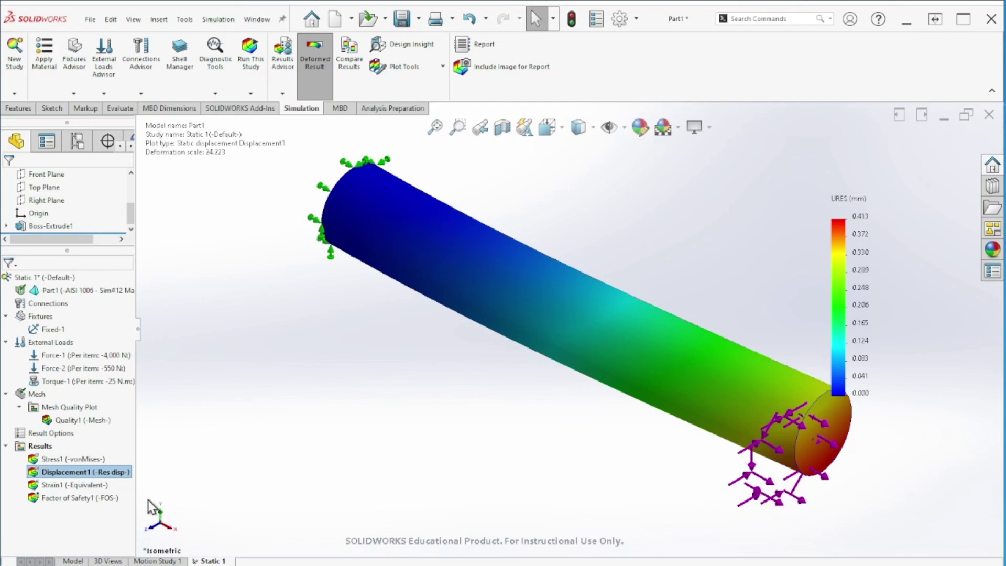
# - Animate the Displacement1 plot and increase its playback speed
pyautogui.click(392, 73)
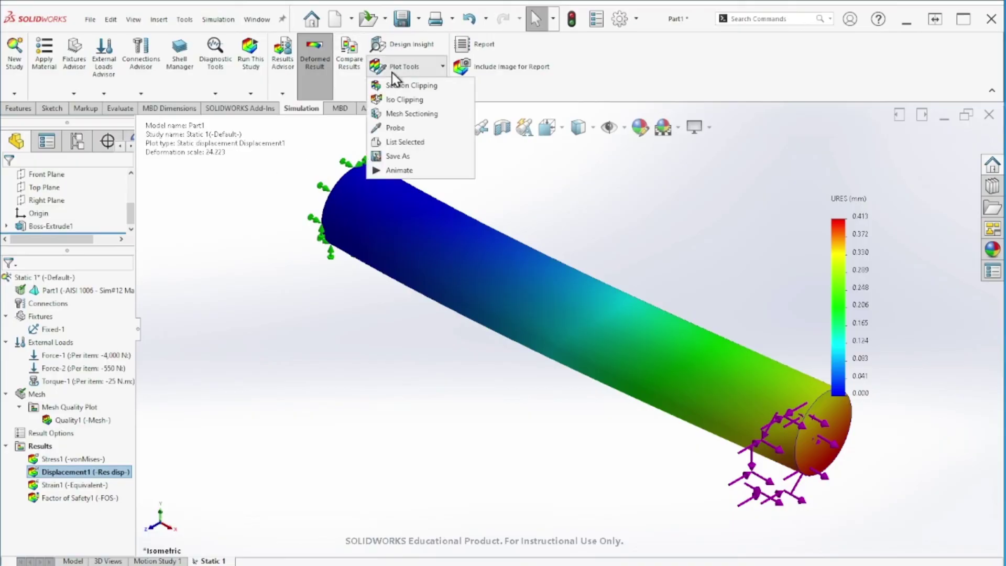
pyautogui.click(416, 170)
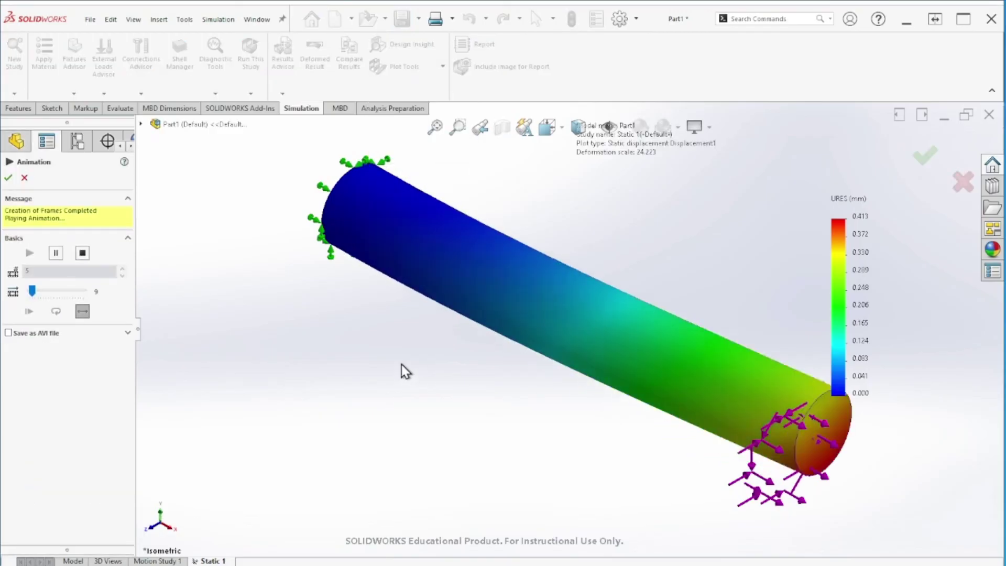
pyautogui.click(32, 292)
pyautogui.moveTo(33, 294)
pyautogui.mouseDown()
pyautogui.moveTo(99, 293)
pyautogui.moveTo(24, 291)
pyautogui.mouseUp()
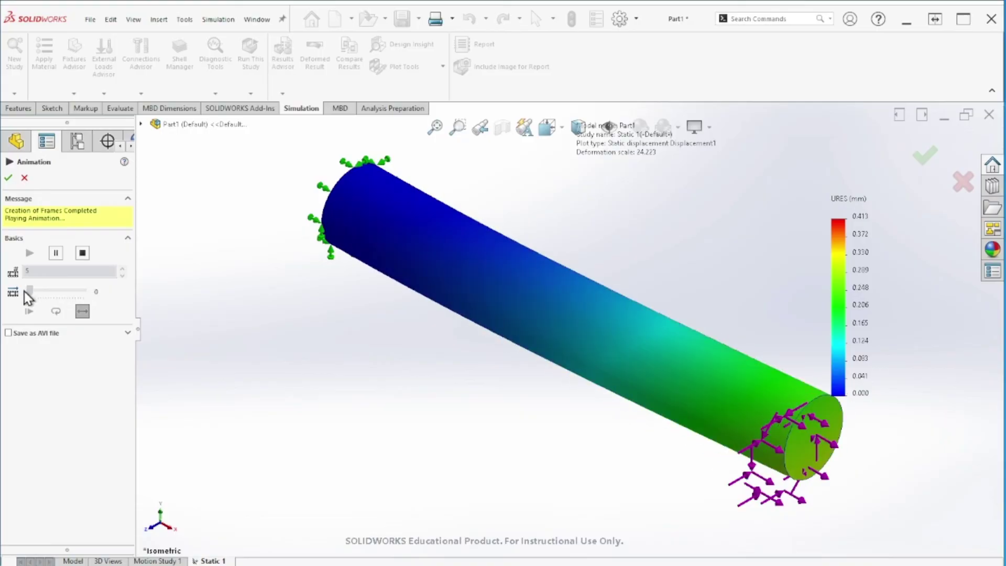